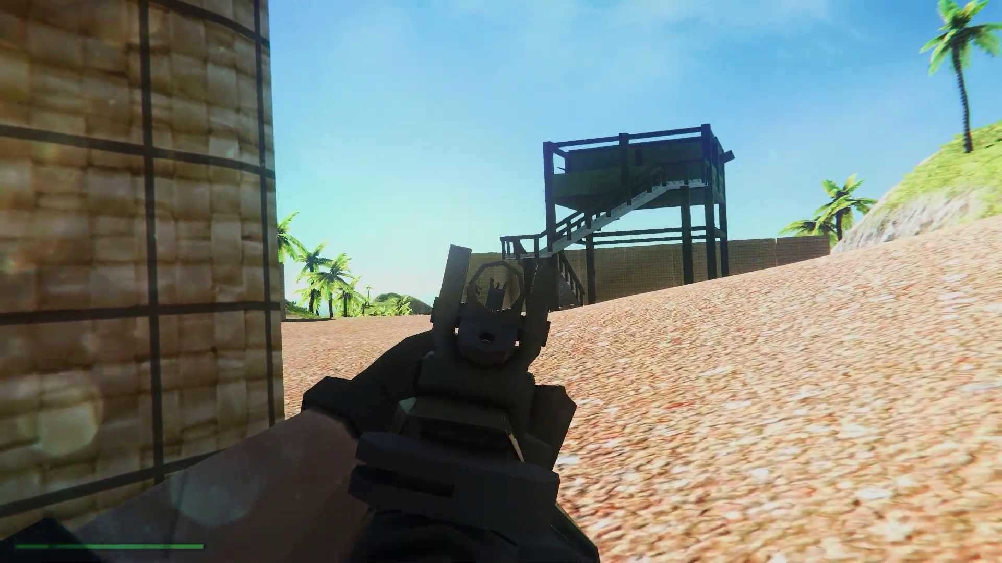
key(r)
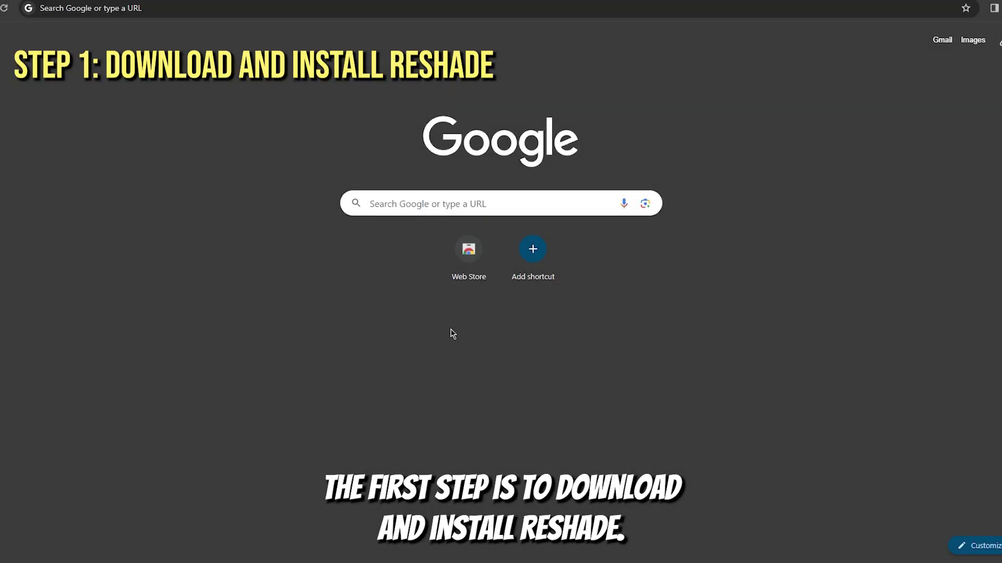
Search Google for reshade.me and open the official ReShade website.
click(434, 204)
text(reshade)
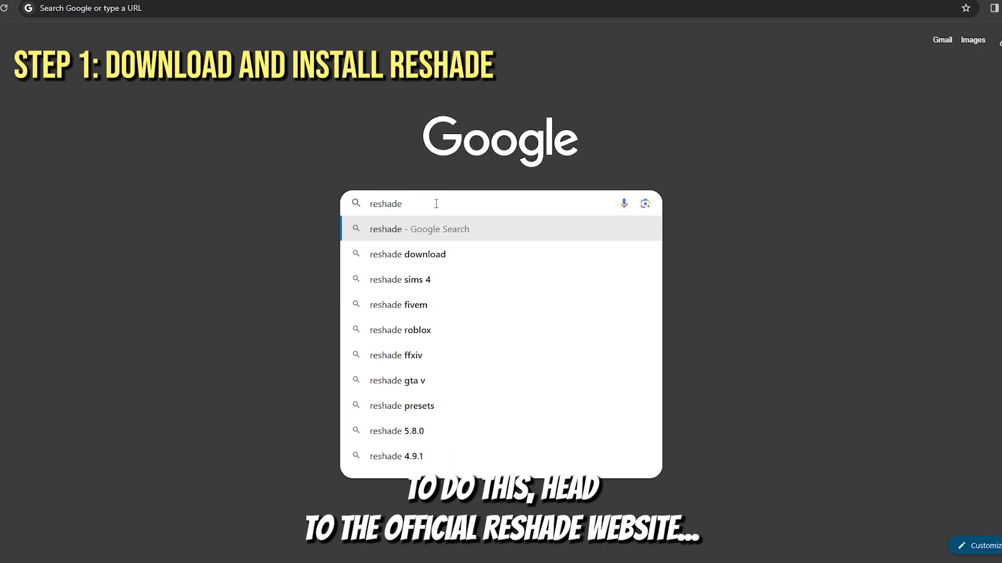
text(.me)
key(Return)
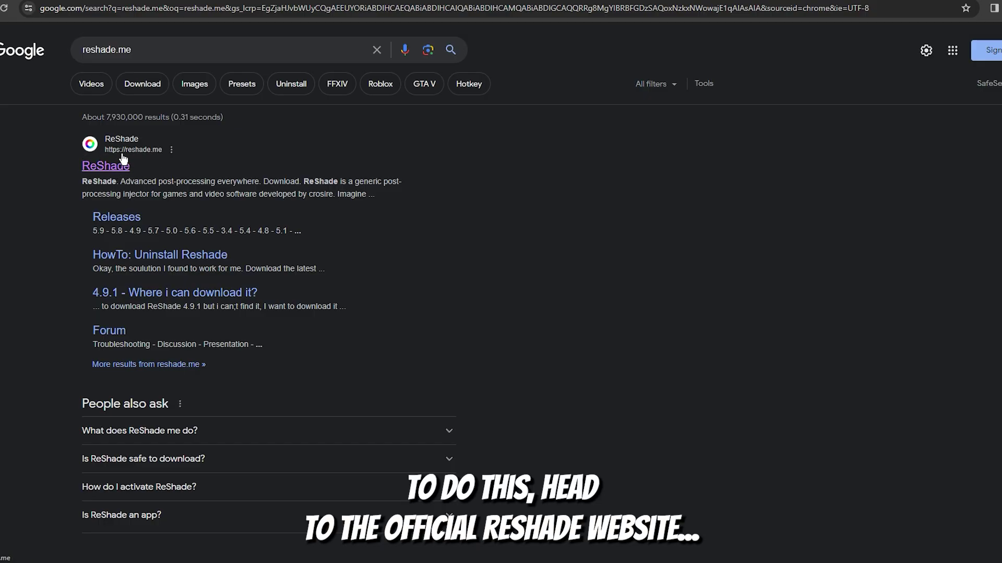
click(107, 167)
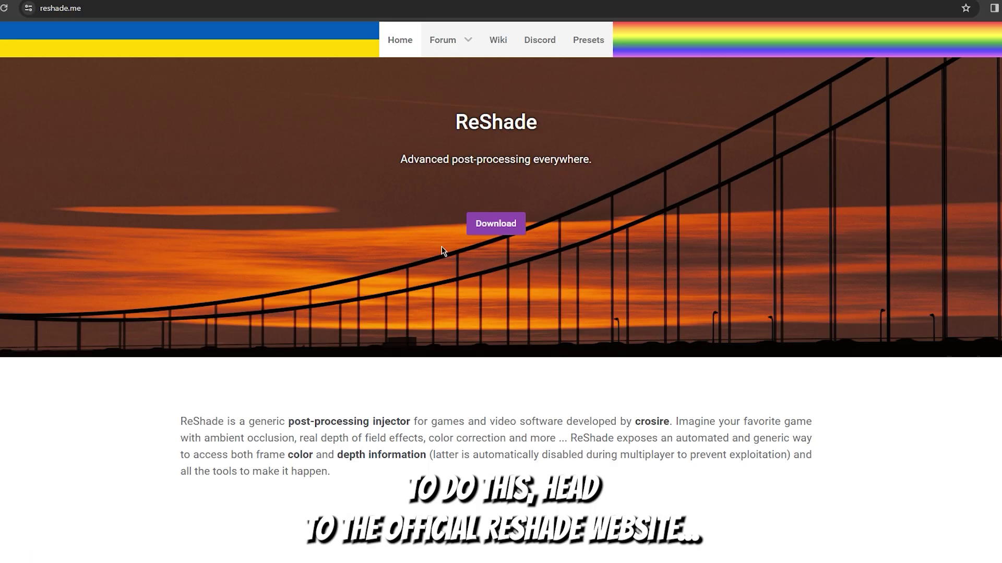
Download the standard ReShade 6.0.1 installer, without full add-on support, from the site's download section.
scroll(593, 228, down, 2)
scroll(599, 212, up, 2)
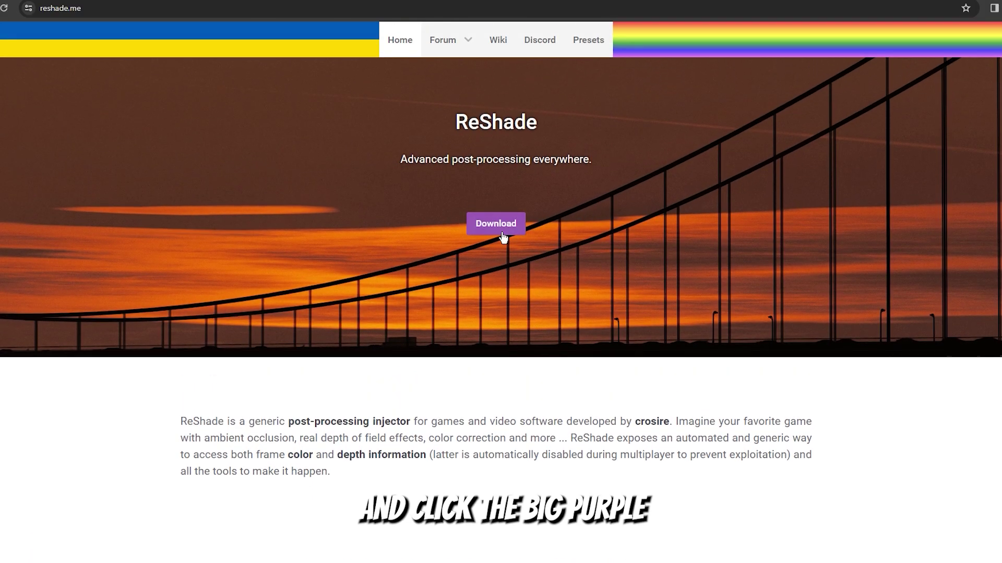
click(505, 233)
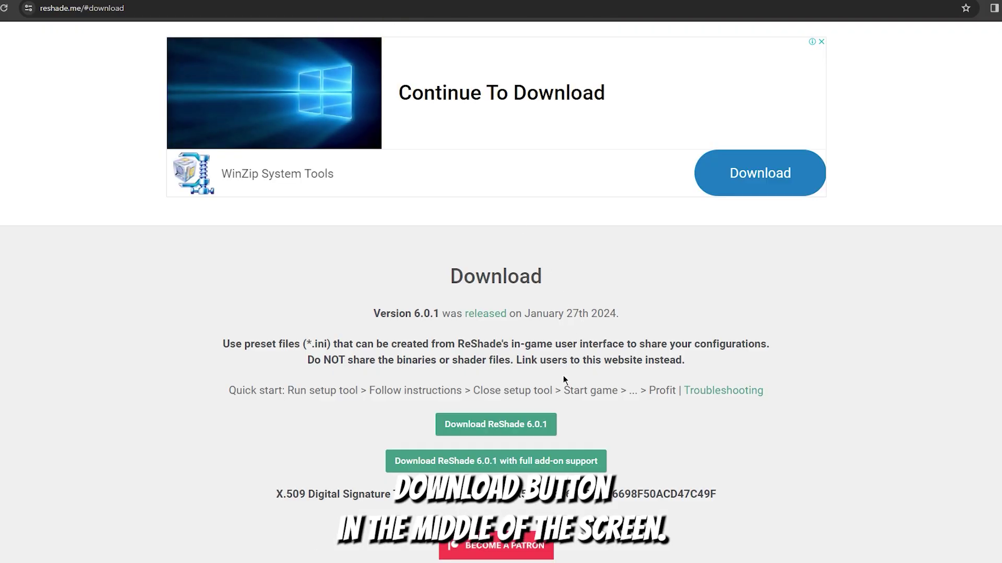
scroll(562, 374, down, 1)
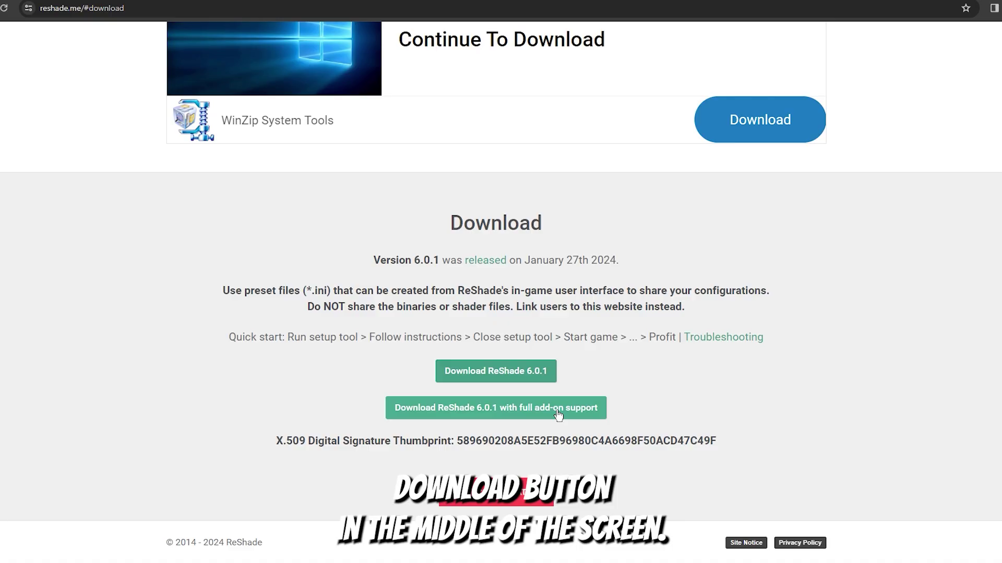
click(545, 381)
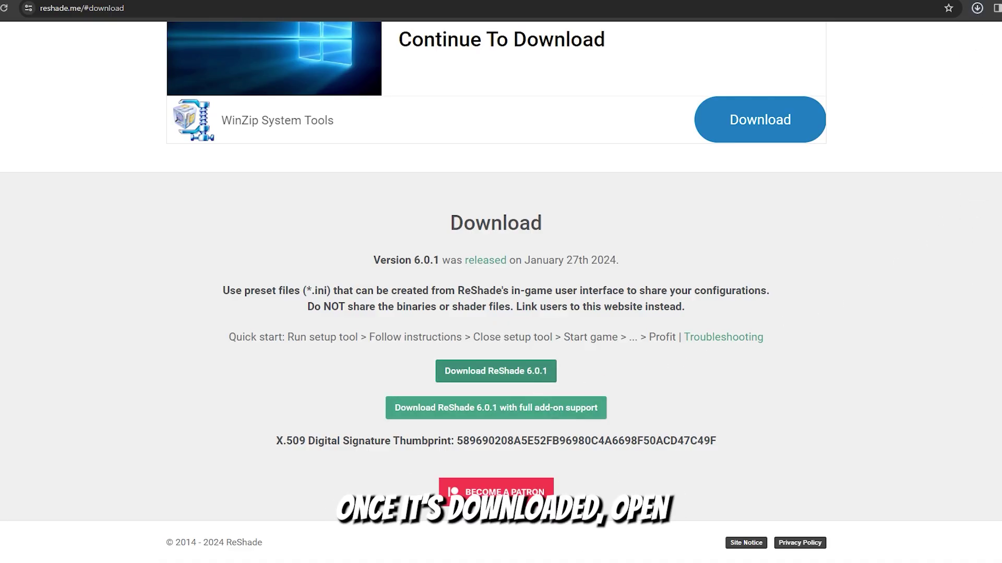
Run the downloaded ReShade_Setup_6.0.1 (1).exe and set it up for Ravenfield with the DirectX 10/11/12 rendering API.
click(977, 9)
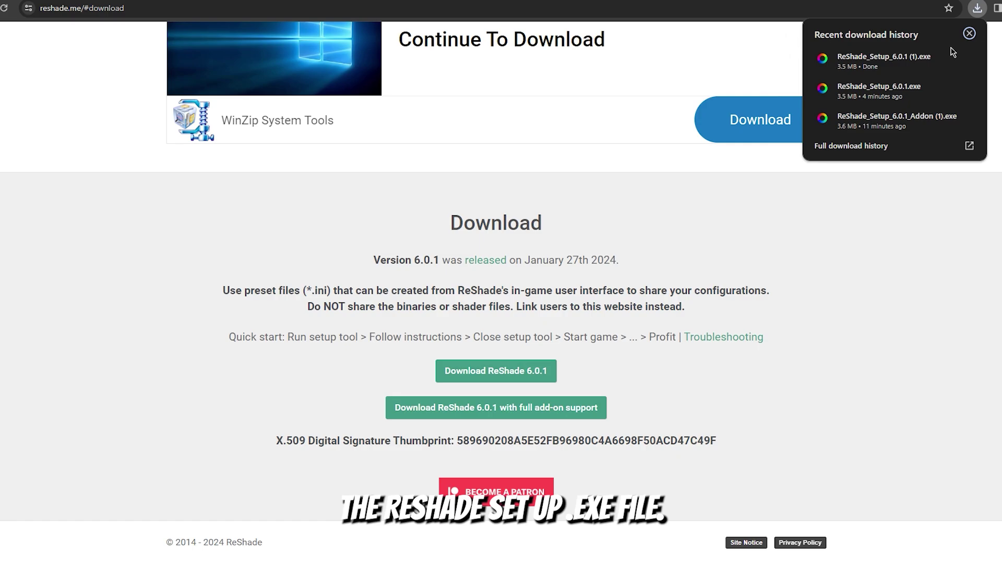
click(924, 68)
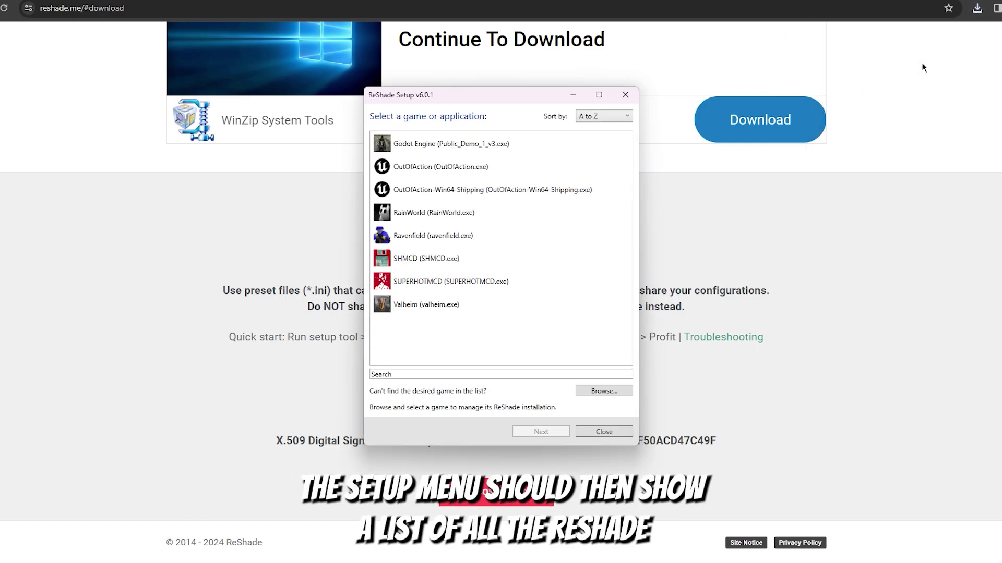
click(534, 234)
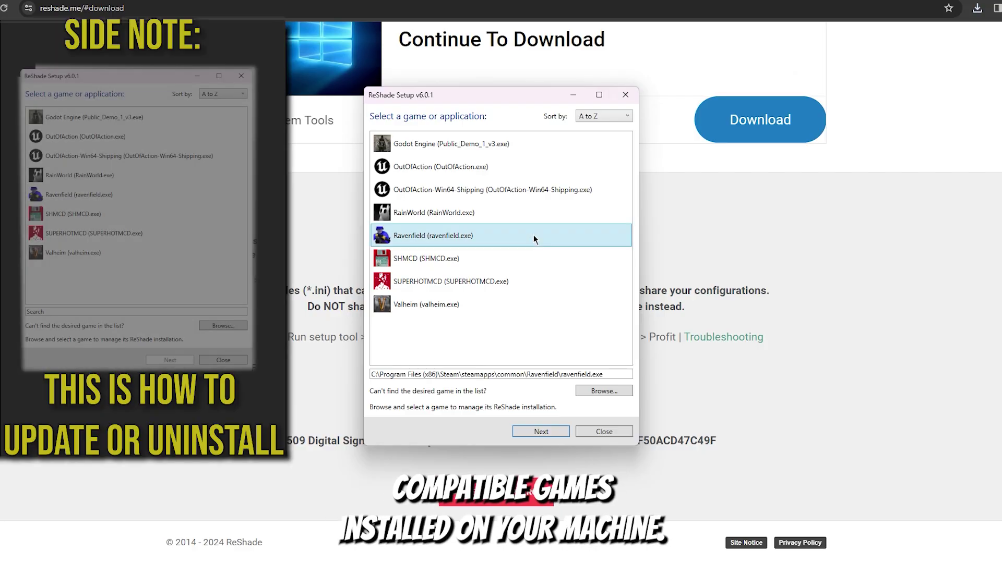
click(550, 432)
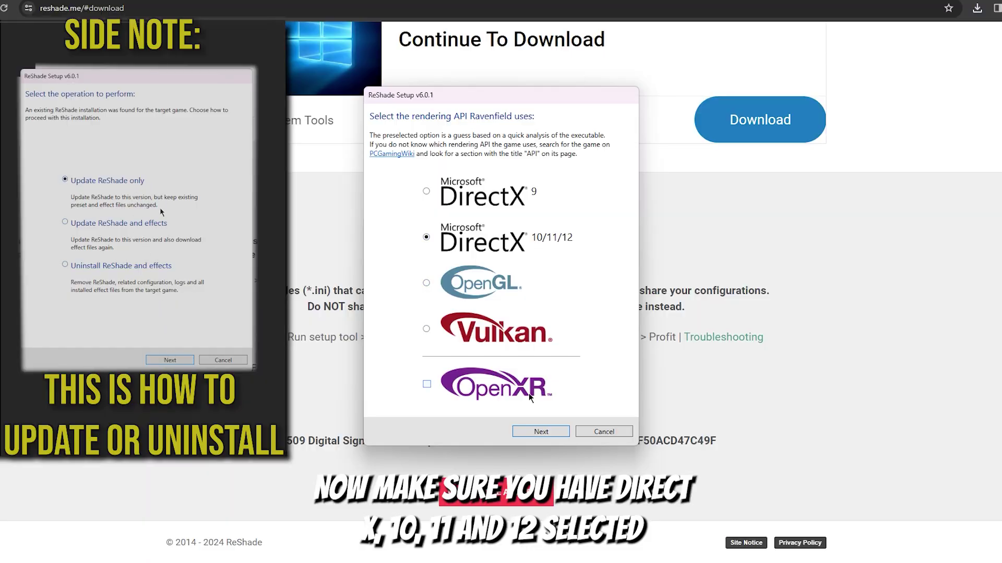
click(541, 431)
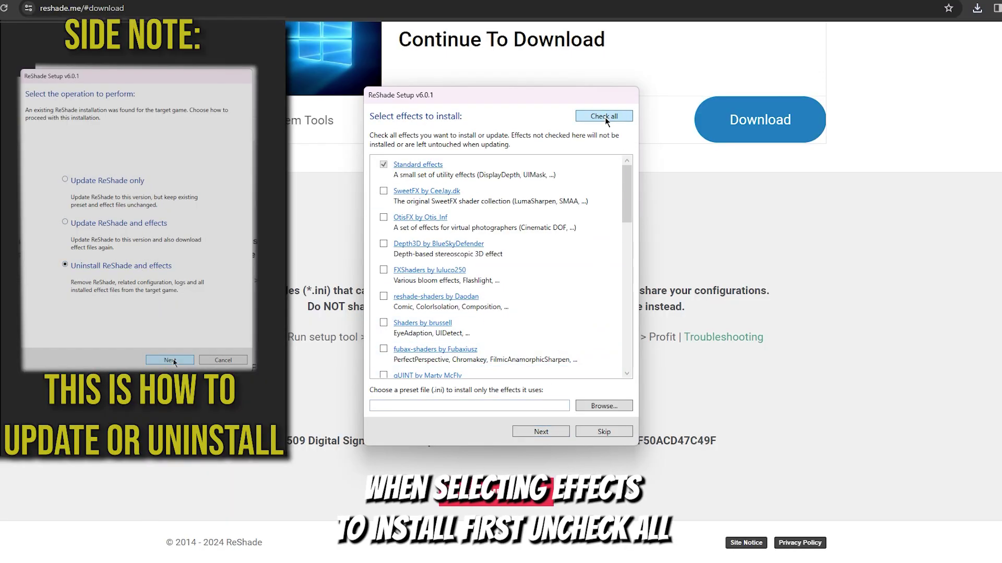
Select all effect packages for installation, install them and finish the ReShade setup.
drag(626, 217, 630, 363)
scroll(609, 317, up, 15)
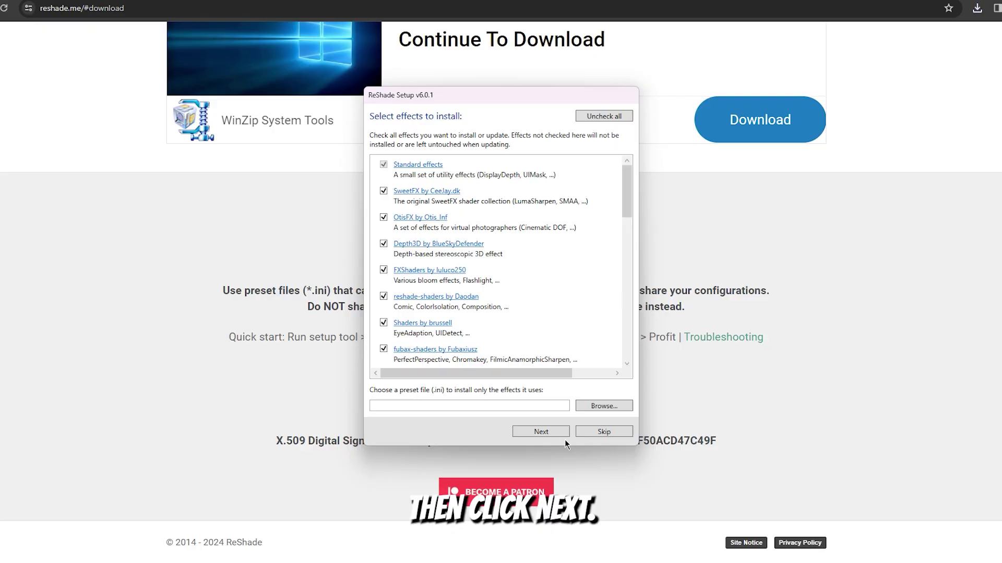
click(564, 432)
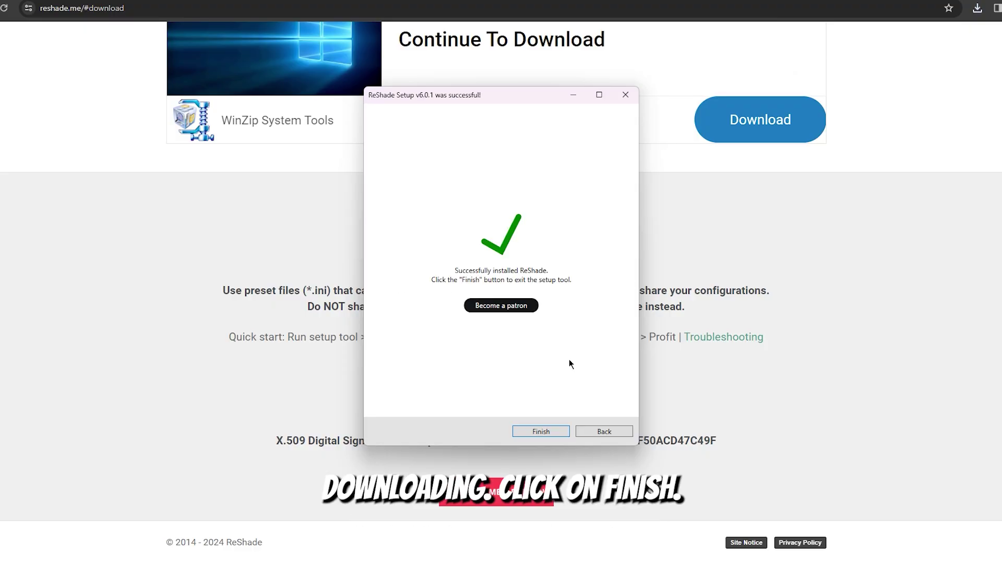
click(541, 433)
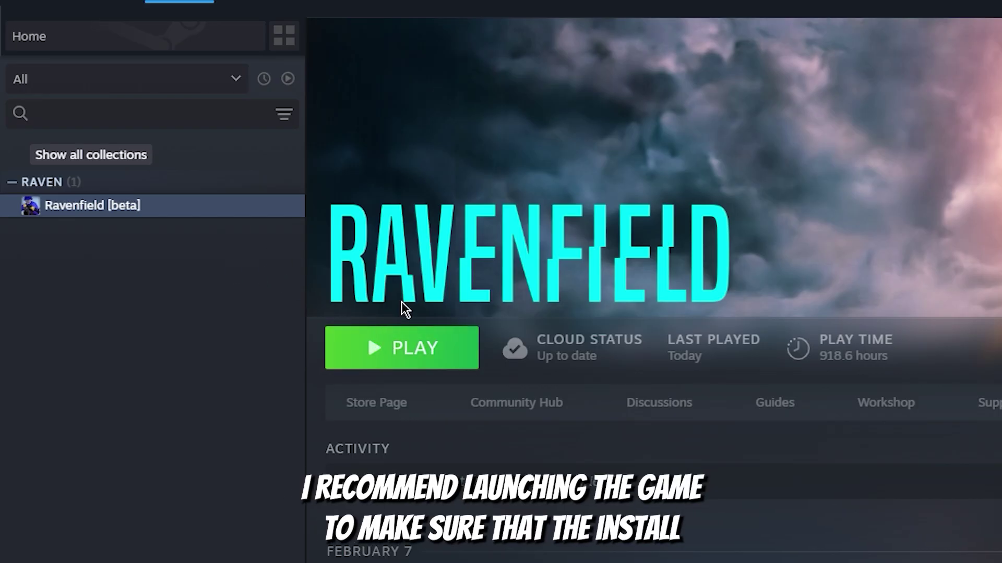
Switch to Steam, launch Ravenfield with the Play Ravenfield option and open the ReShade overlay in the game.
click(444, 358)
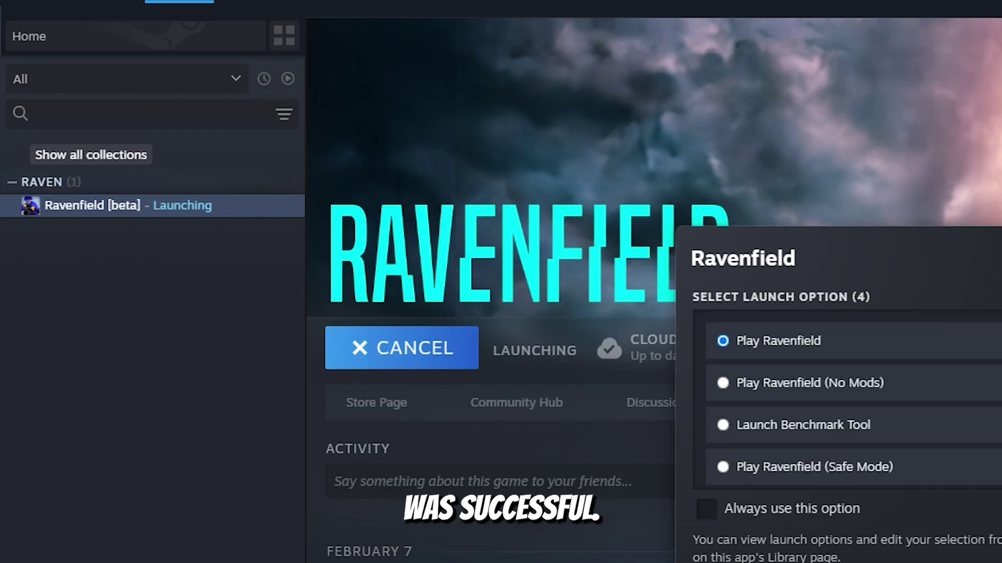
key(Return)
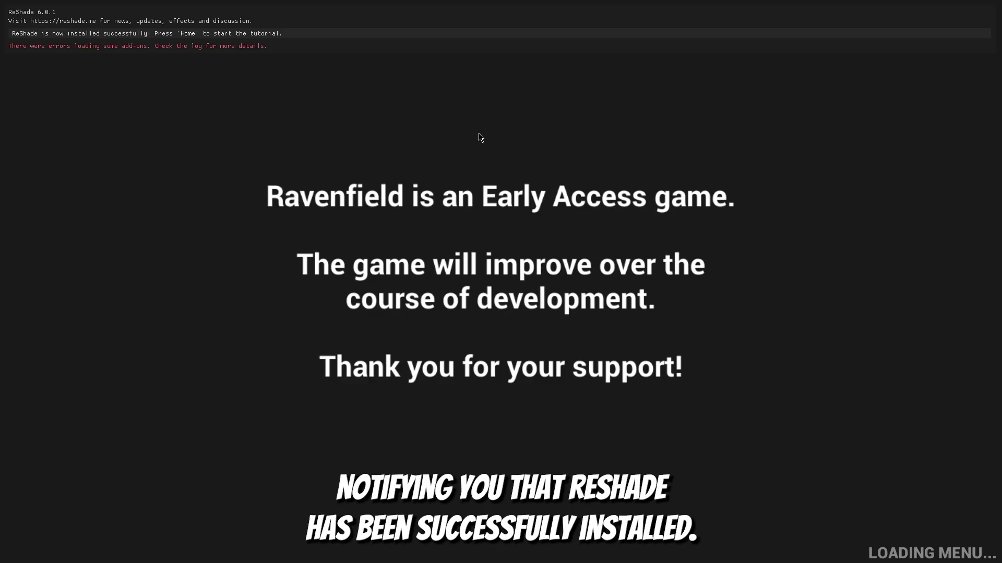
key(Home)
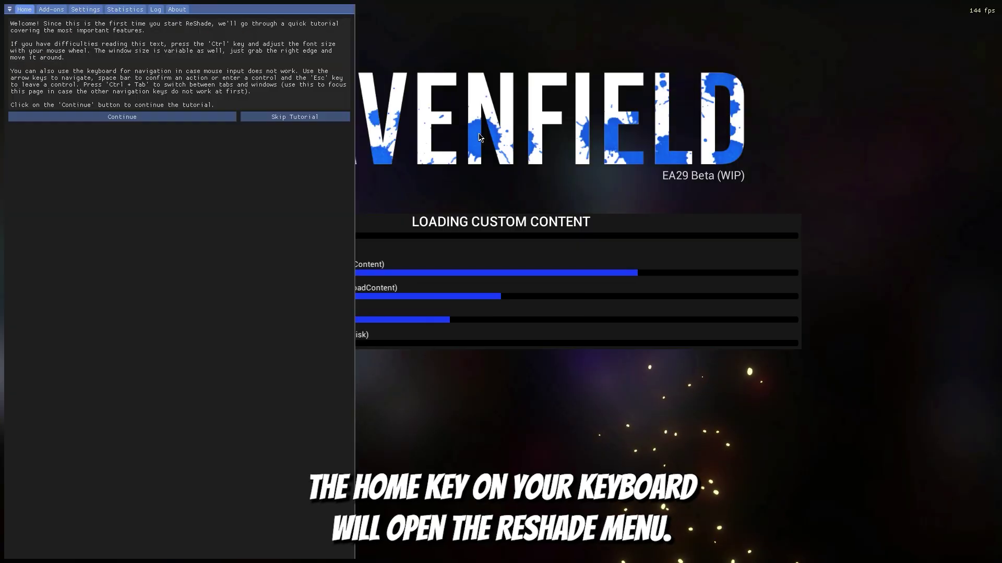
Assign End as the effect toggle key in the ReShade settings, and continue the introductory tutorial on the Home page.
click(51, 9)
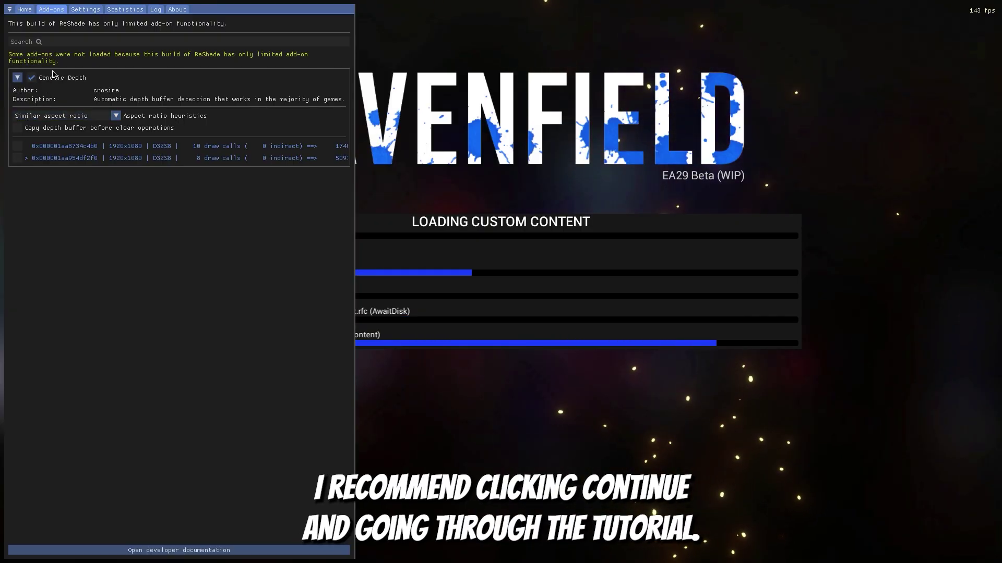
click(85, 10)
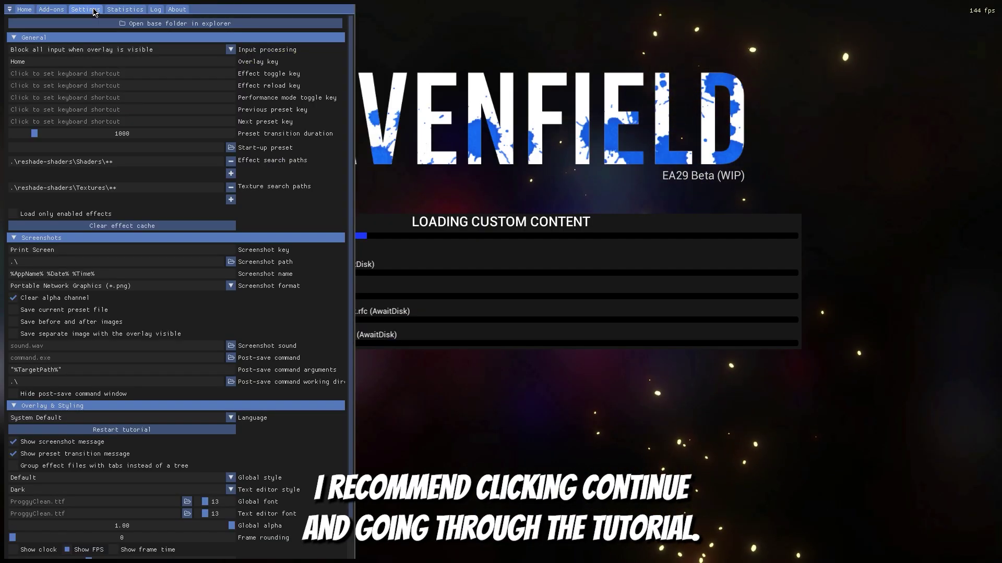
click(168, 74)
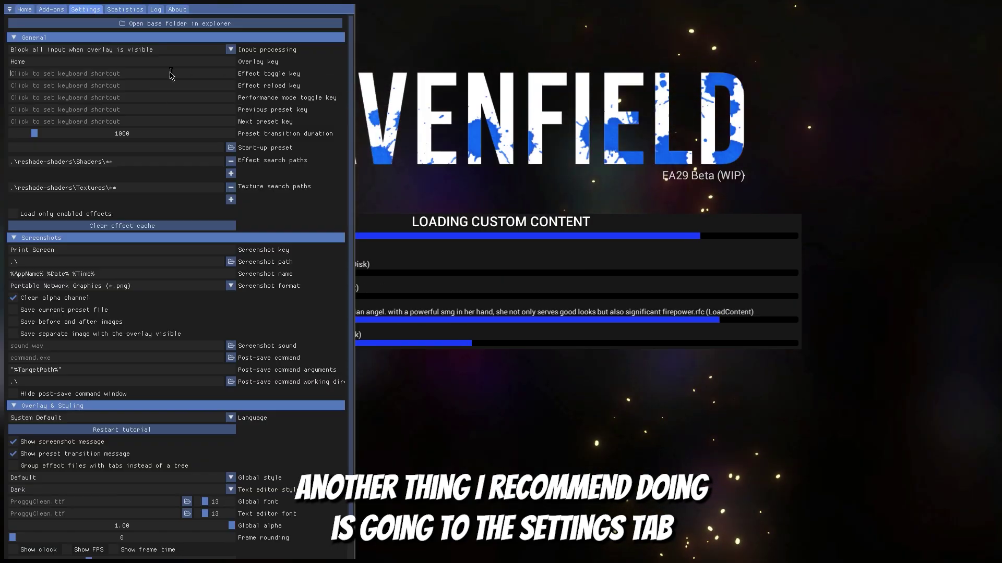
key(End)
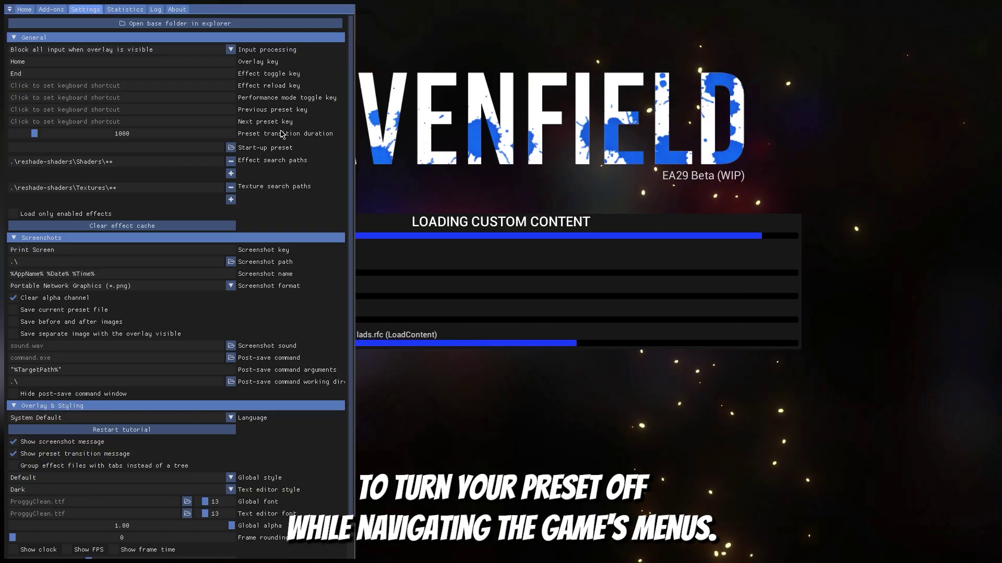
click(24, 9)
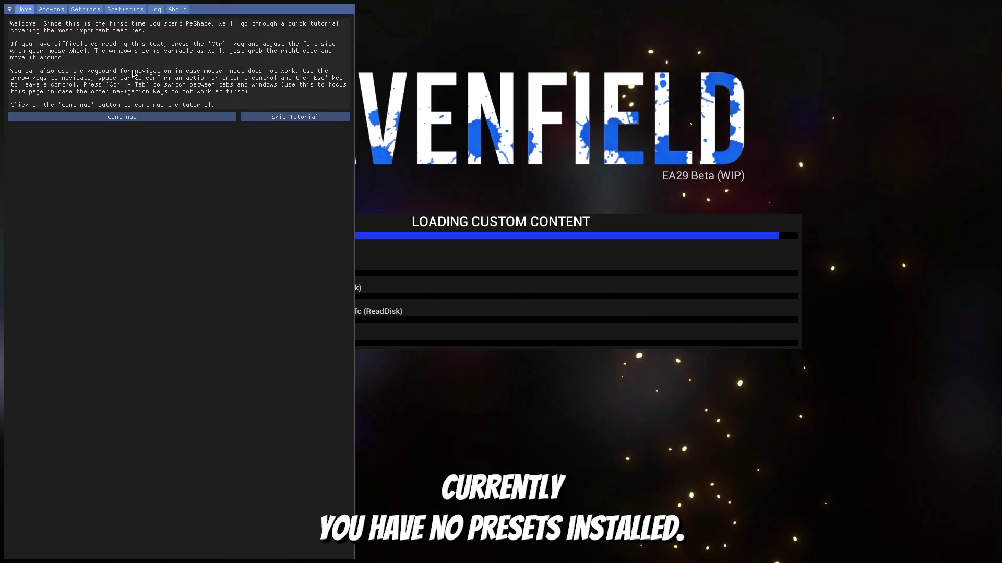
click(190, 120)
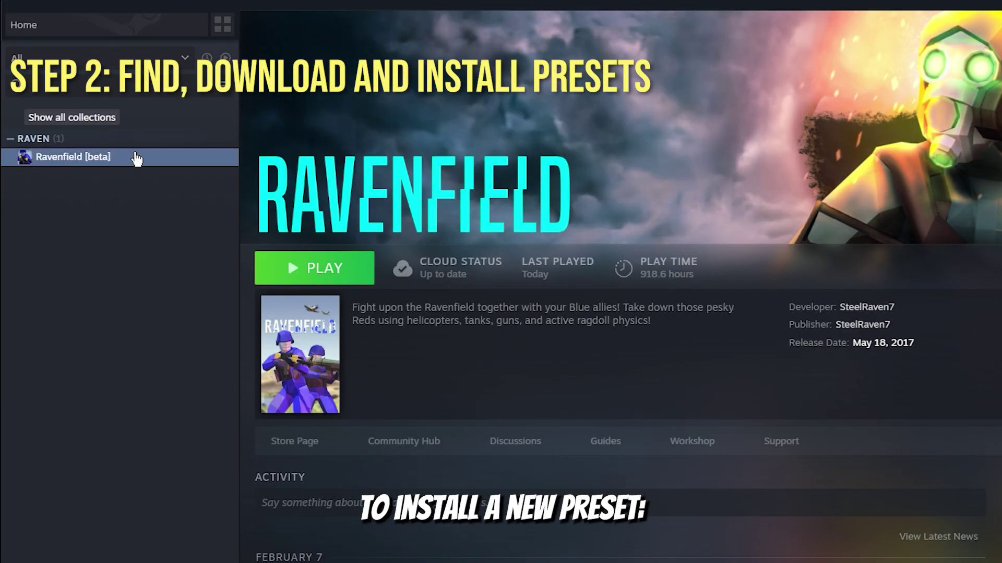
Open Ravenfield's local files folder from the Steam library.
right_click(133, 157)
mouse_move(196, 268)
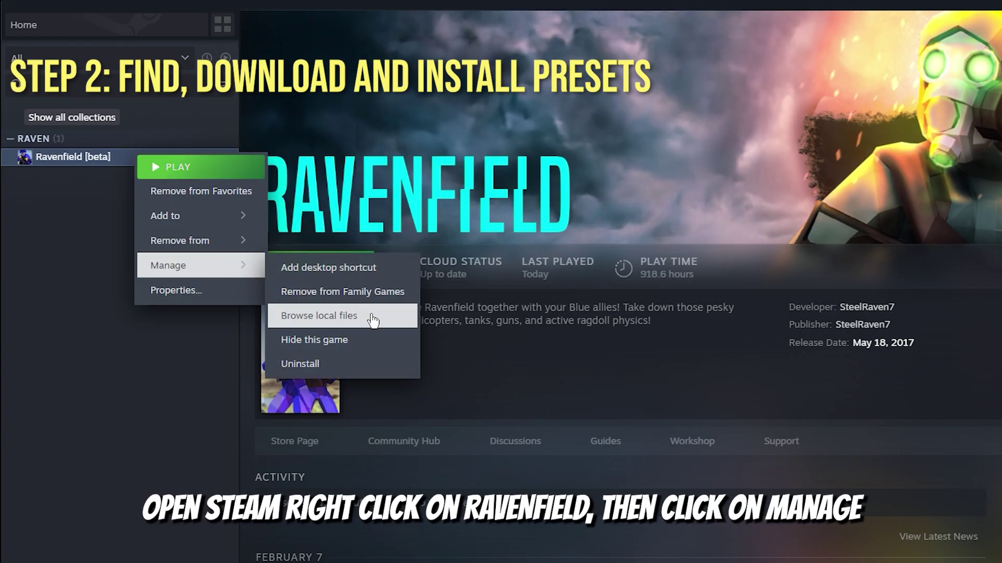
click(372, 315)
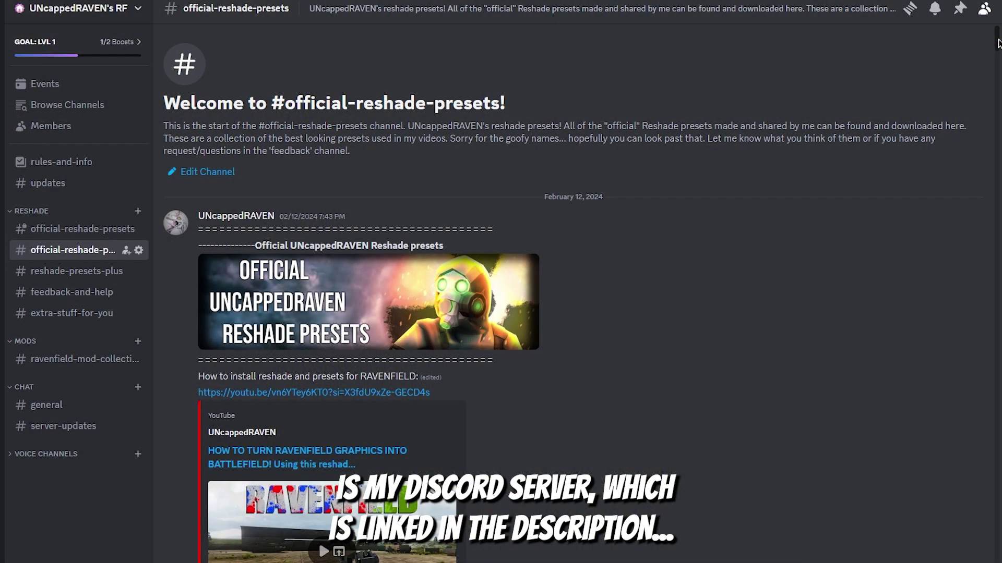
Browse the official-reshade-presets channel on Discord and download the preset file UNcappedRAVEN_CINEMATIC_PLUS.ini.
scroll(997, 43, down, 15)
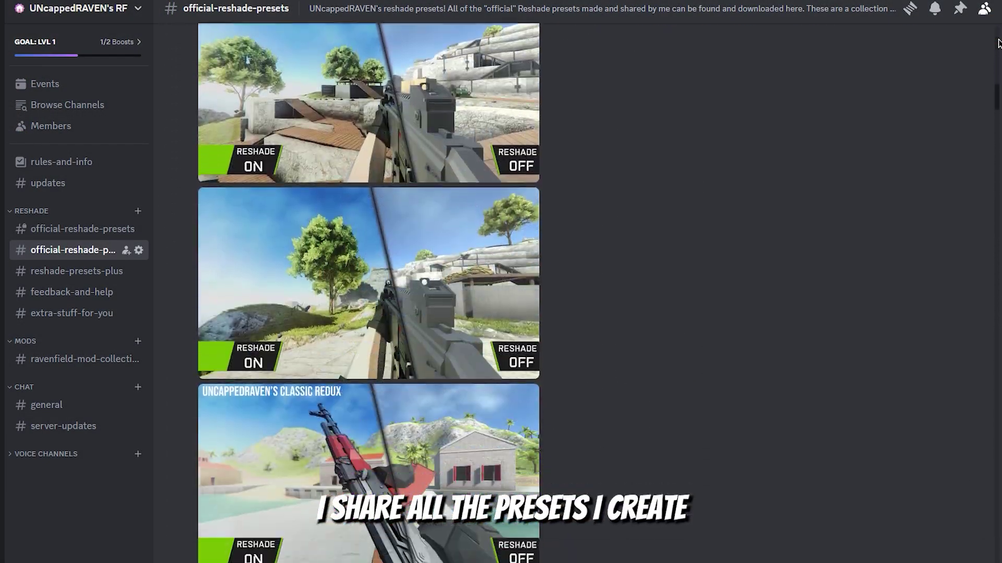
scroll(998, 42, down, 20)
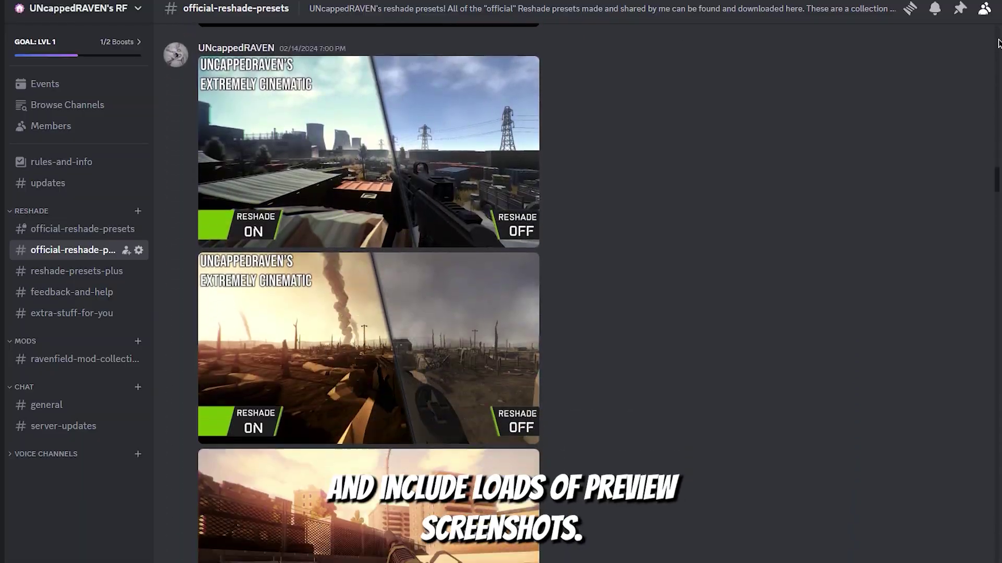
scroll(997, 43, down, 20)
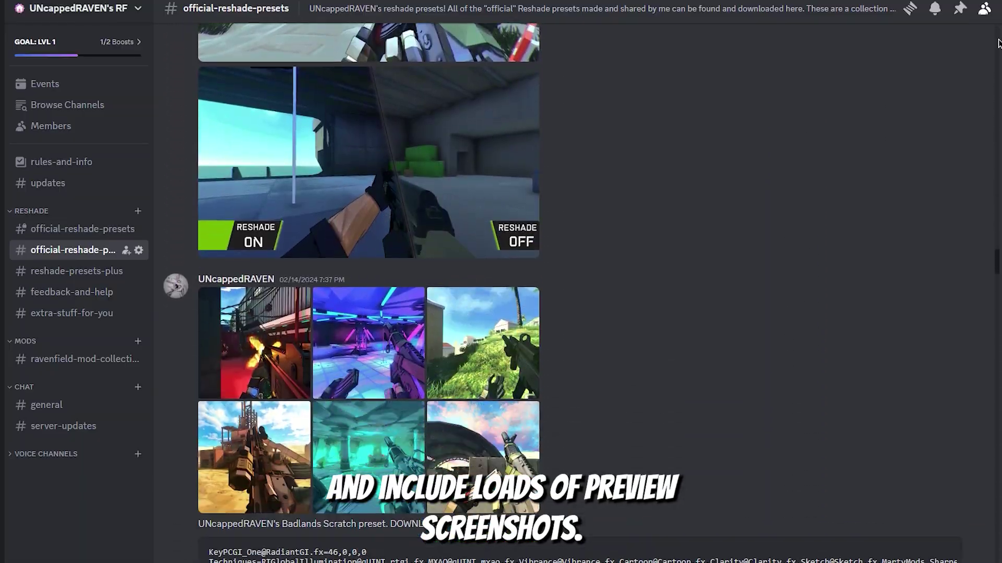
scroll(997, 43, down, 20)
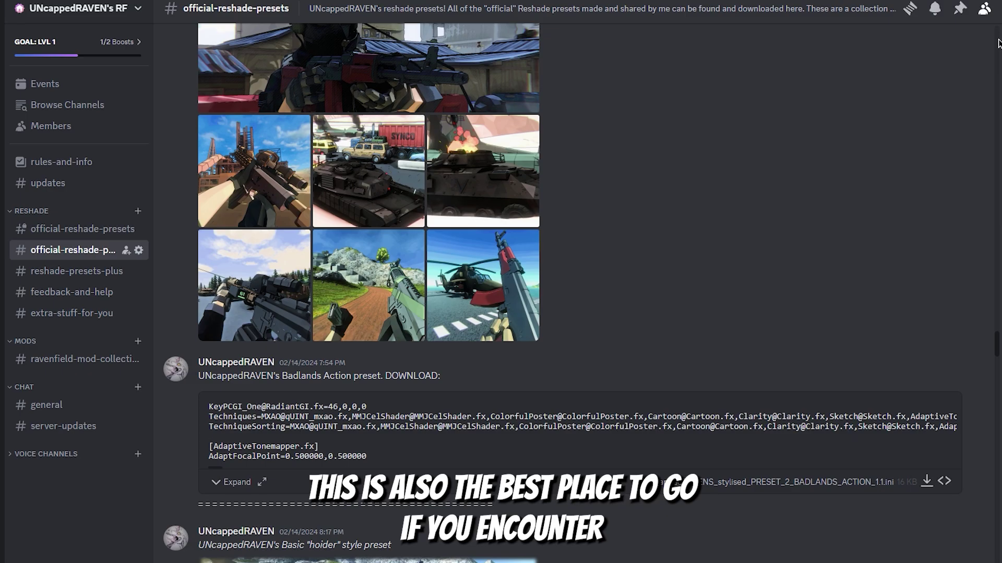
scroll(997, 43, down, 10)
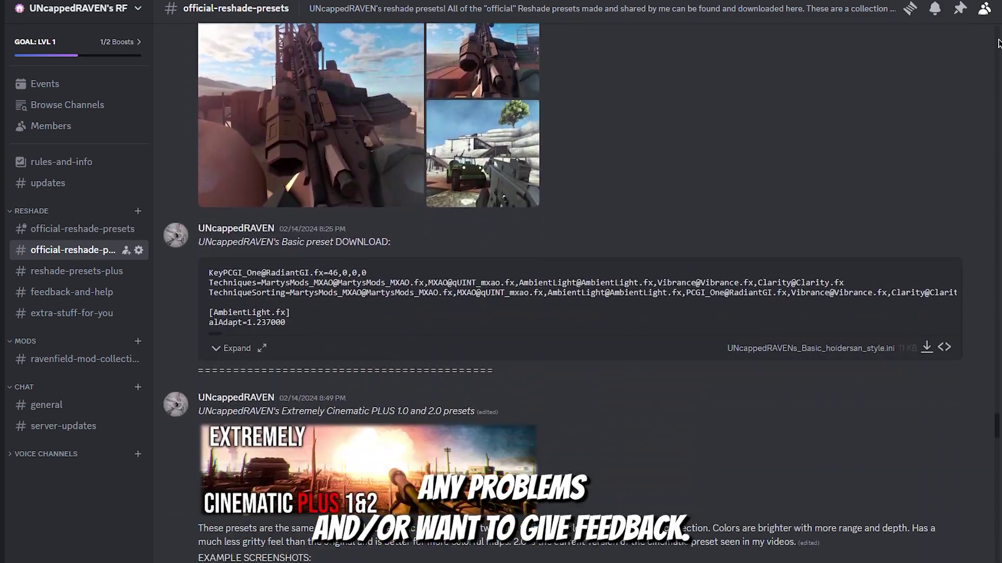
scroll(997, 43, down, 20)
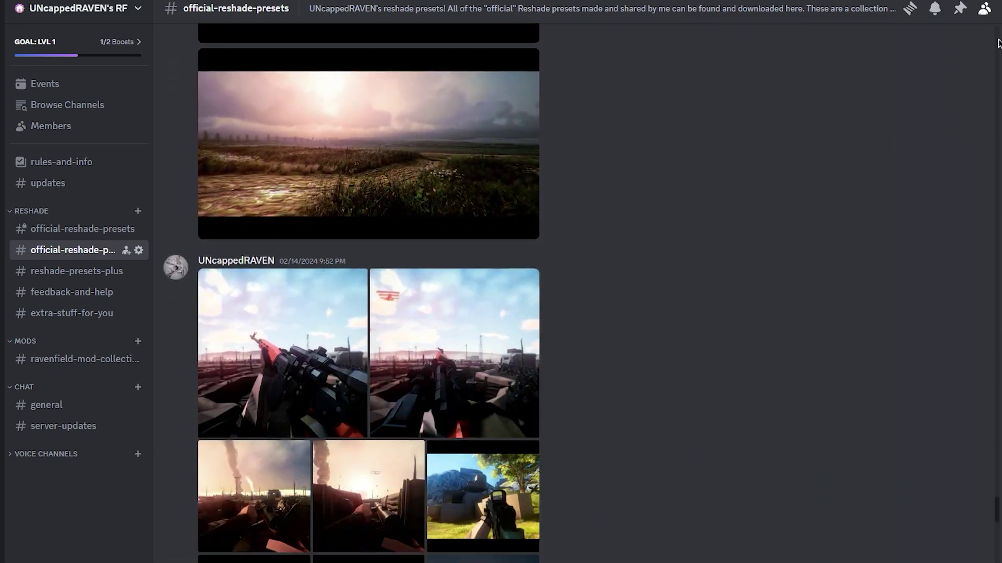
scroll(997, 43, down, 20)
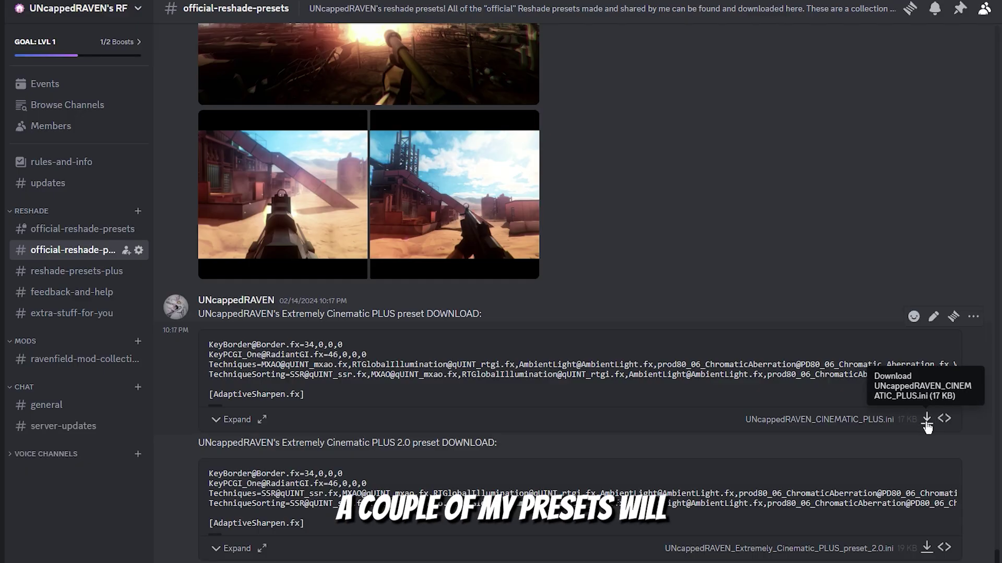
click(926, 419)
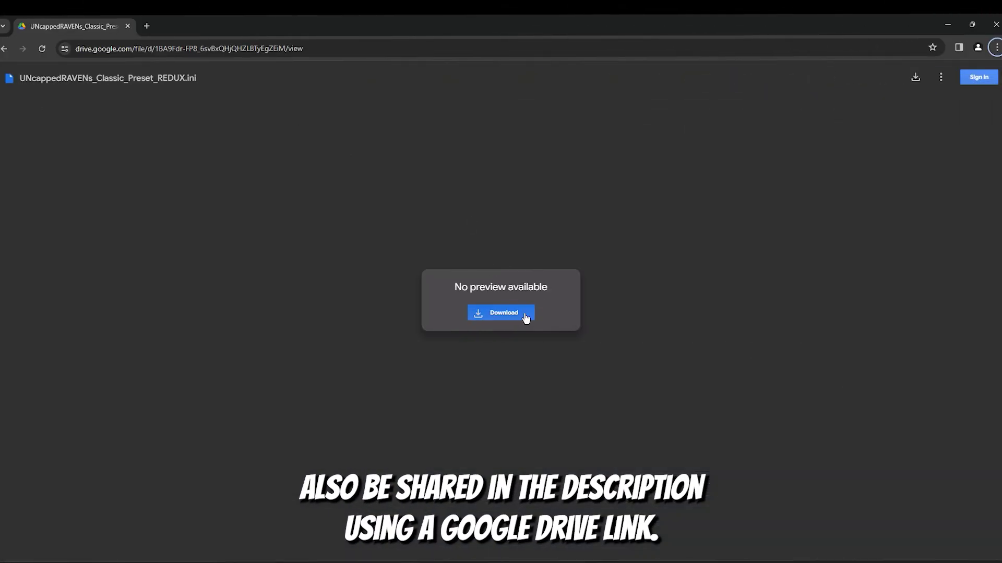
Download UNcappedRAVENs_Classic_Preset_REDUX.ini from Google Drive and allow the unverified file.
click(524, 315)
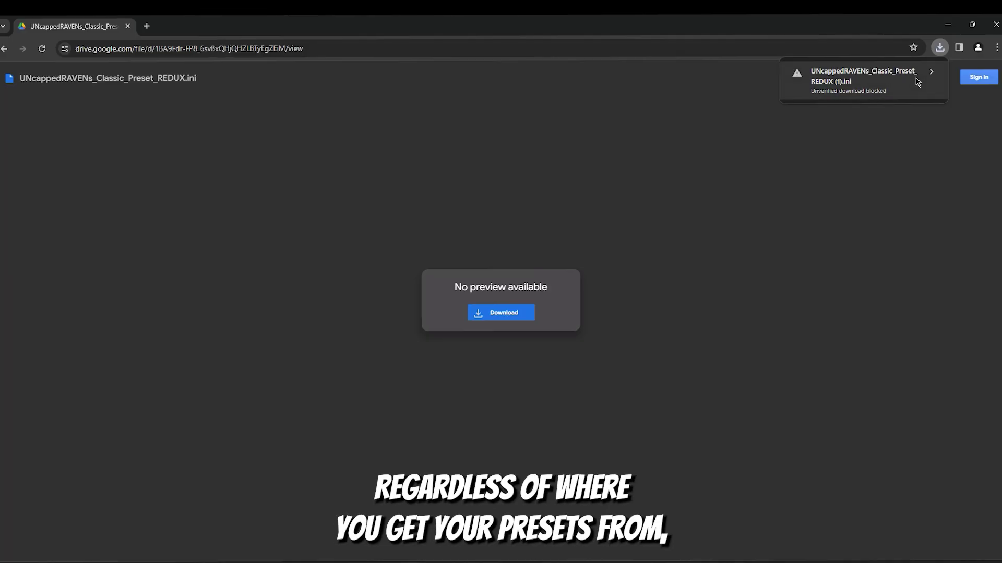
click(917, 82)
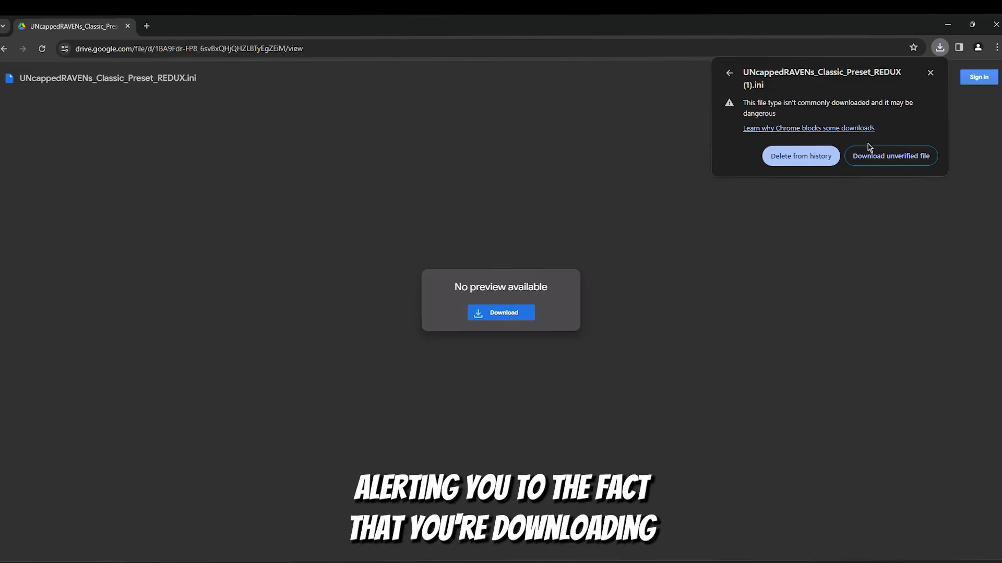
click(887, 159)
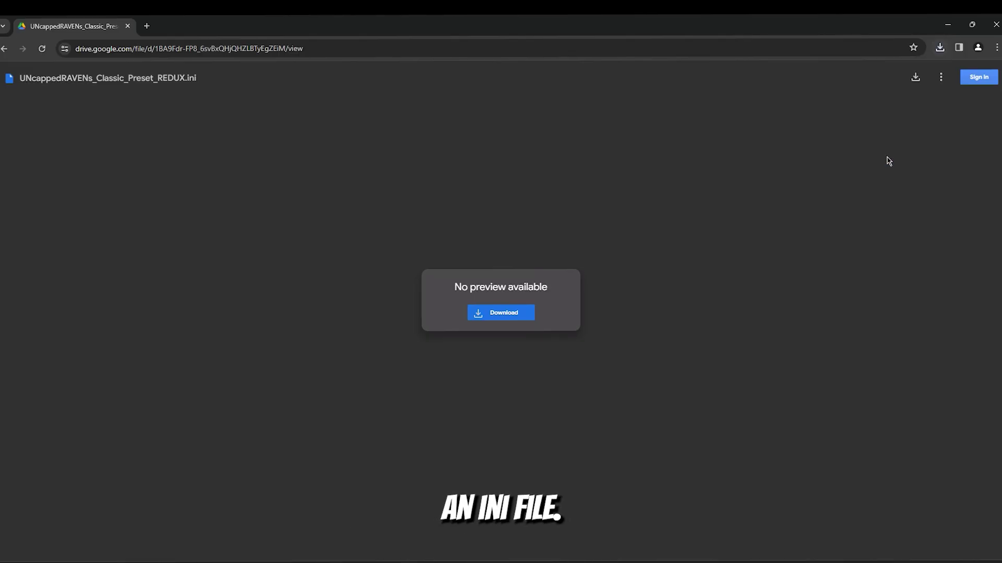
Open the downloaded Classic Preset REDUX file in the text editor and examine its list of shaders and values.
click(940, 50)
mouse_move(888, 113)
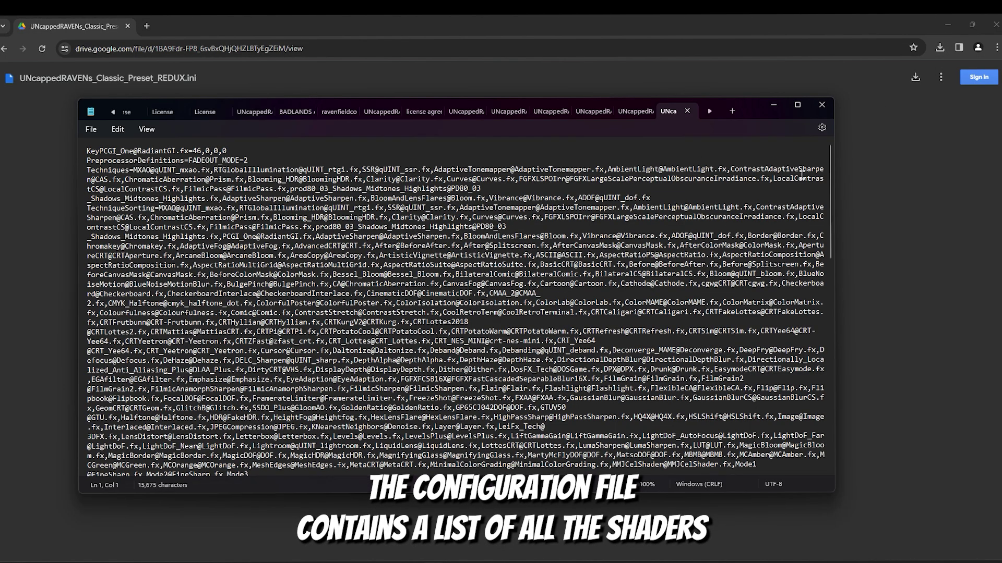
mouse_move(830, 166)
mouse_down()
mouse_move(818, 444)
mouse_move(828, 149)
mouse_up()
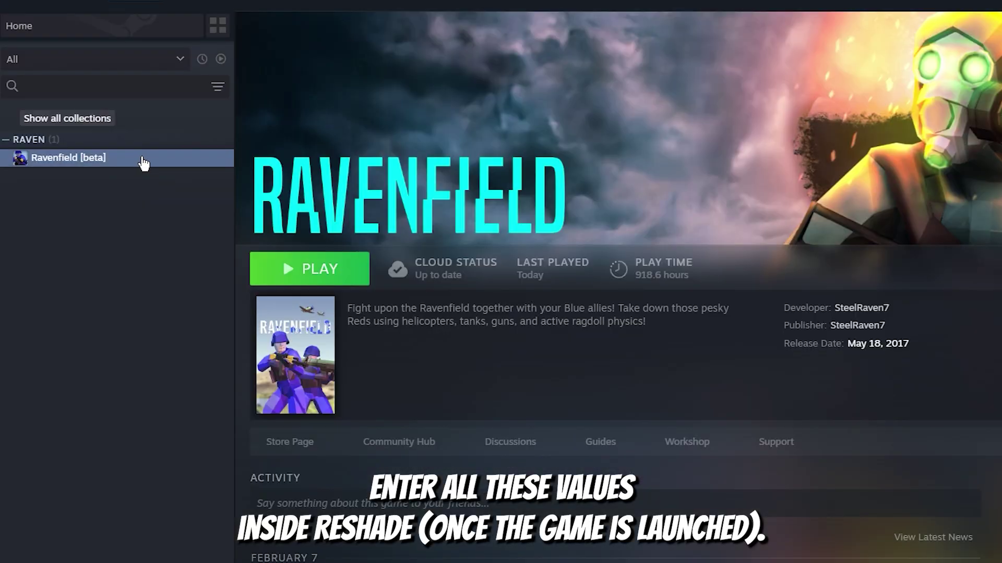
Switch to the Steam library and browse Ravenfield's local files to reach the game folder.
right_click(144, 158)
mouse_move(203, 272)
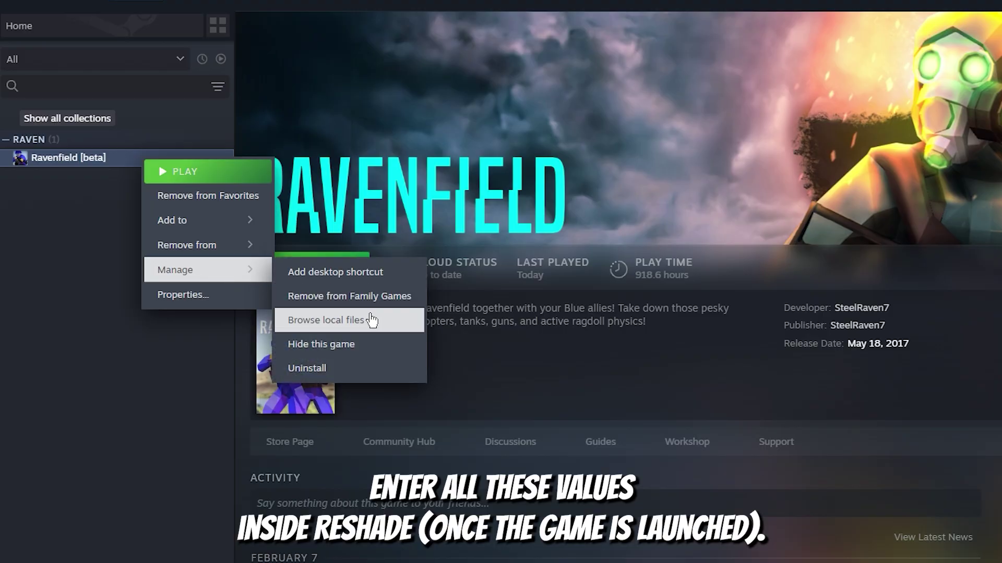
click(334, 321)
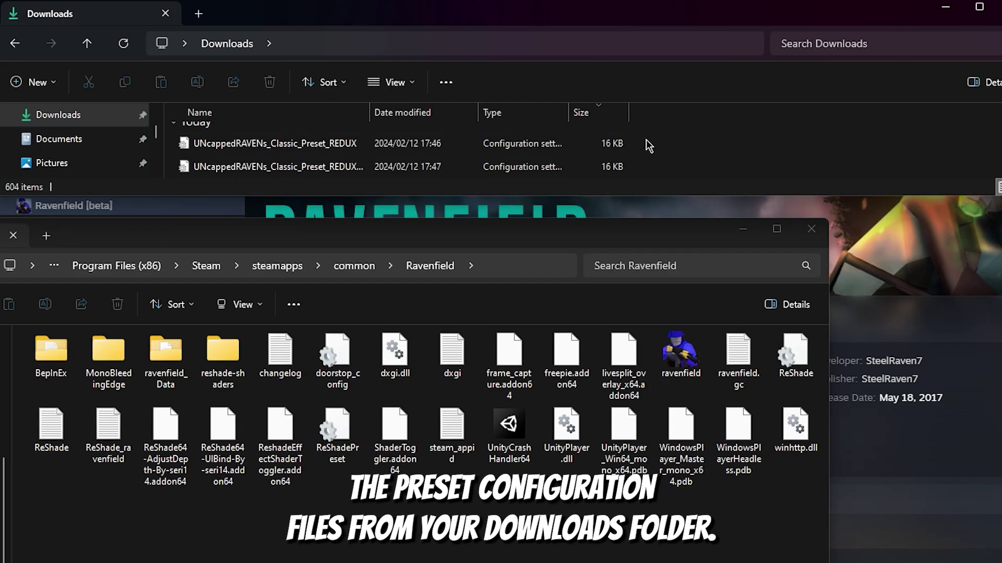
Transfer the downloaded UNcappedRAVEN preset configuration files from Downloads into the Ravenfield game folder.
scroll(642, 154, down, 5)
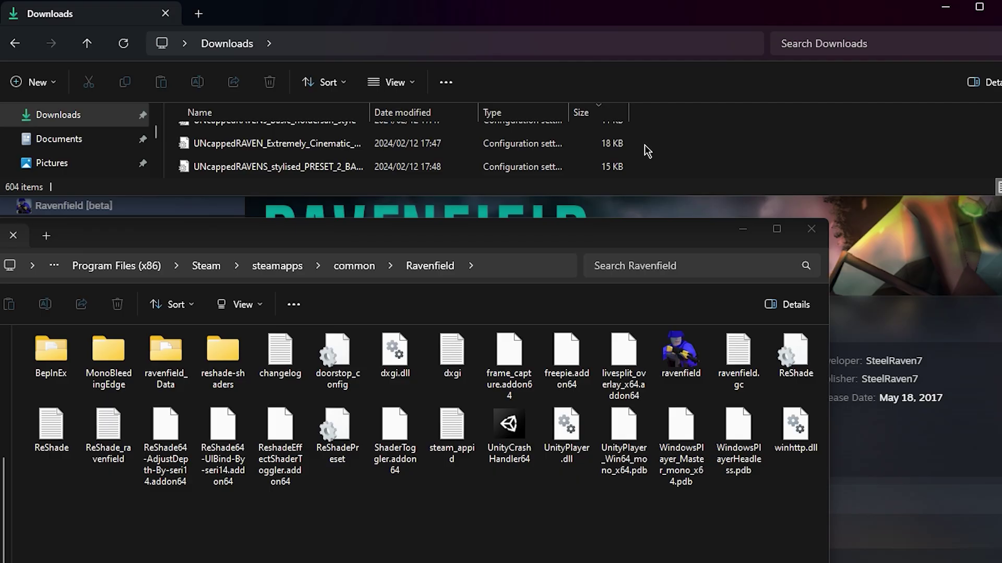
scroll(641, 163, down, 1)
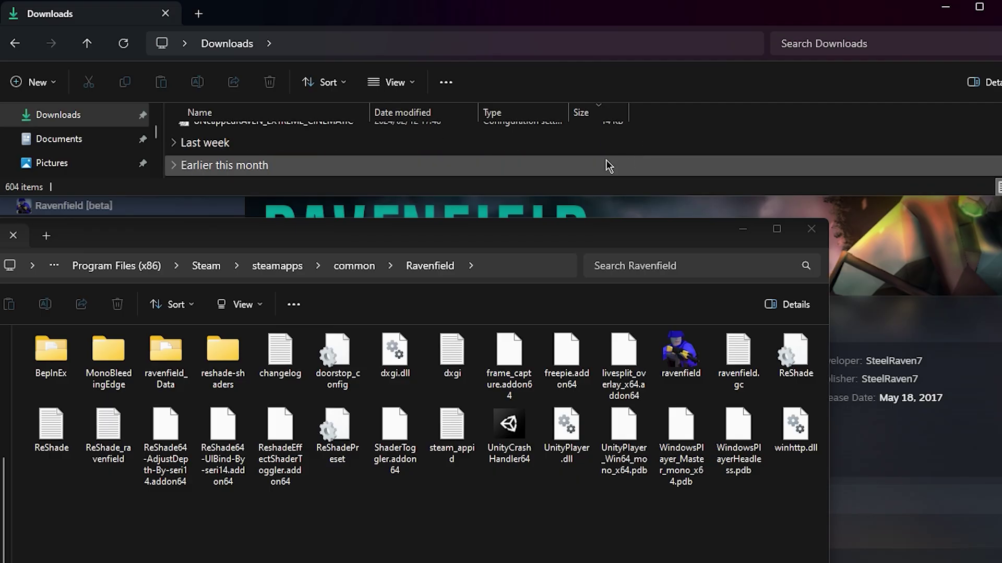
scroll(609, 166, up, 3)
scroll(564, 175, up, 2)
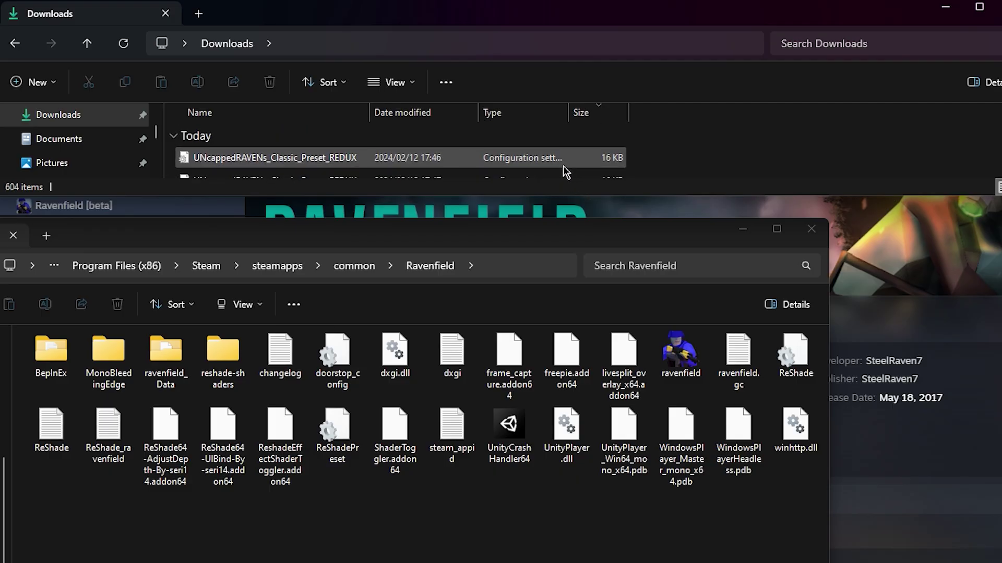
drag(655, 156, 449, 549)
scroll(535, 140, up, 2)
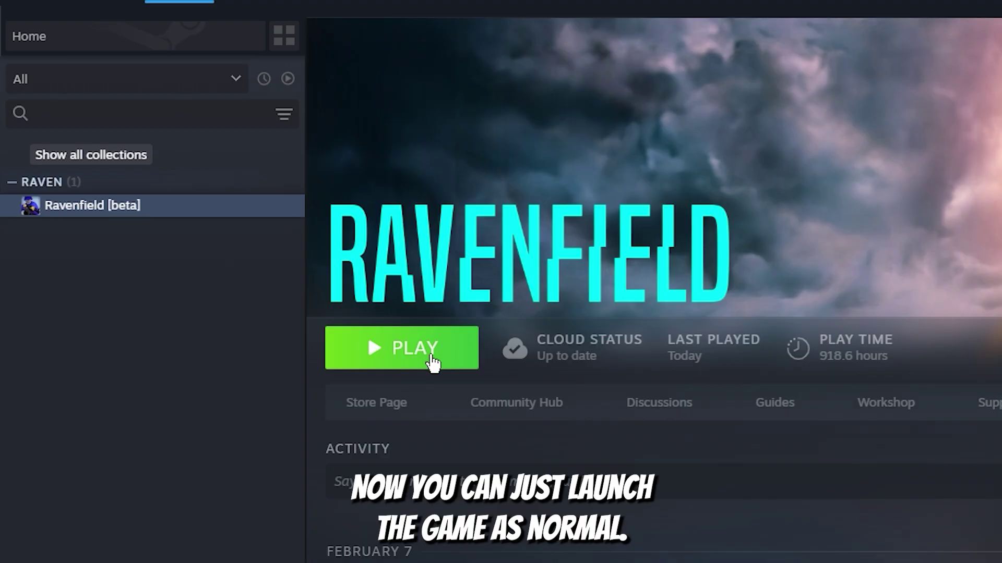
Launch the game from Steam with the Play Ravenfield option.
click(447, 358)
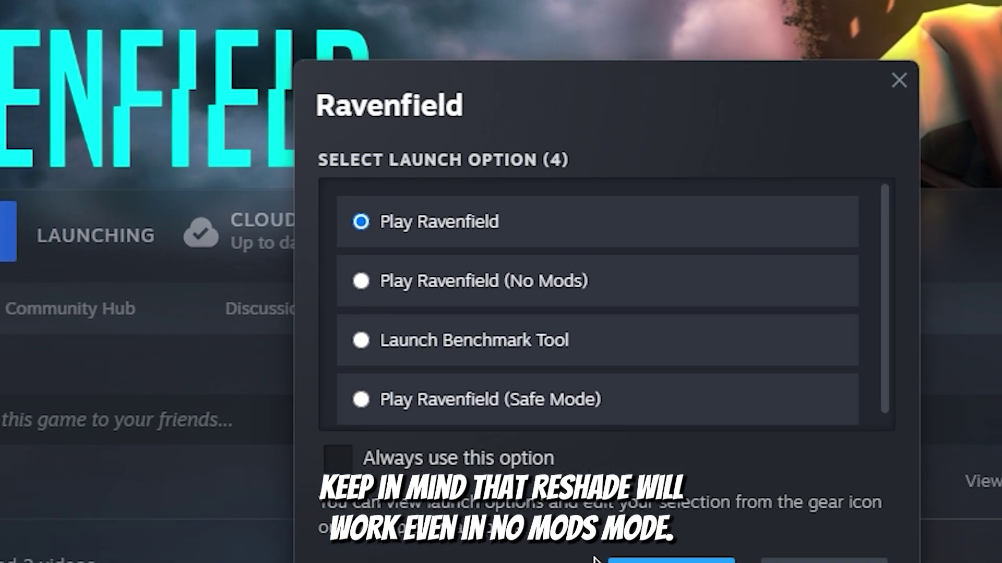
click(626, 562)
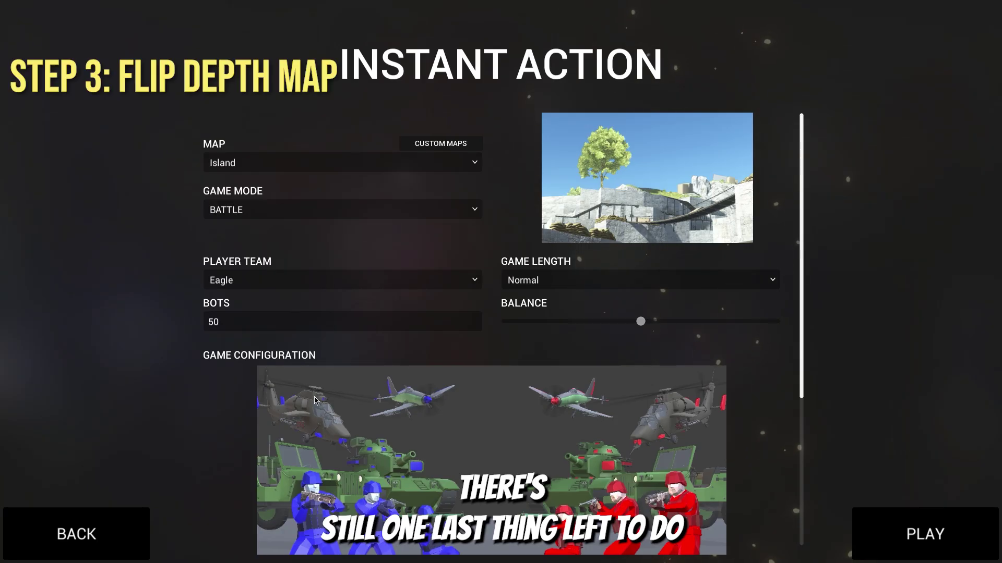
Set up an Instant Action match in Battle mode on the Island map, edit the bot count, and deploy into it.
scroll(315, 401, down, 1)
click(224, 175)
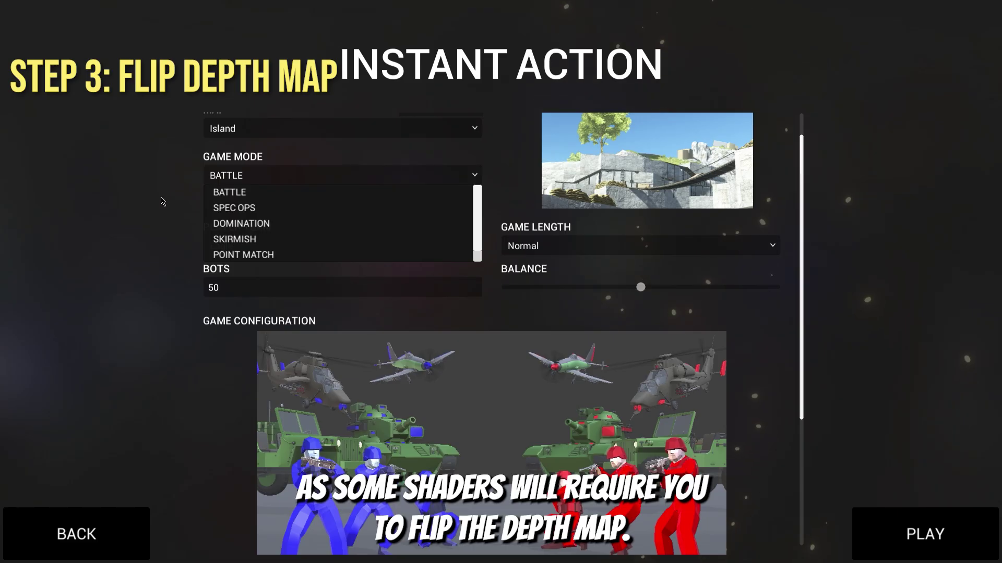
click(335, 270)
scroll(335, 309, up, 1)
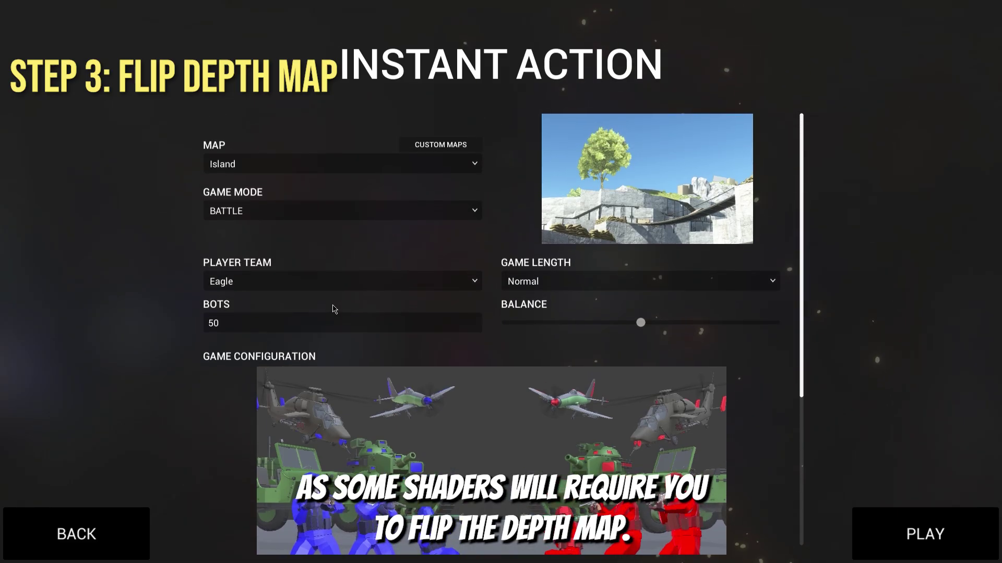
scroll(334, 309, down, 3)
scroll(256, 343, up, 3)
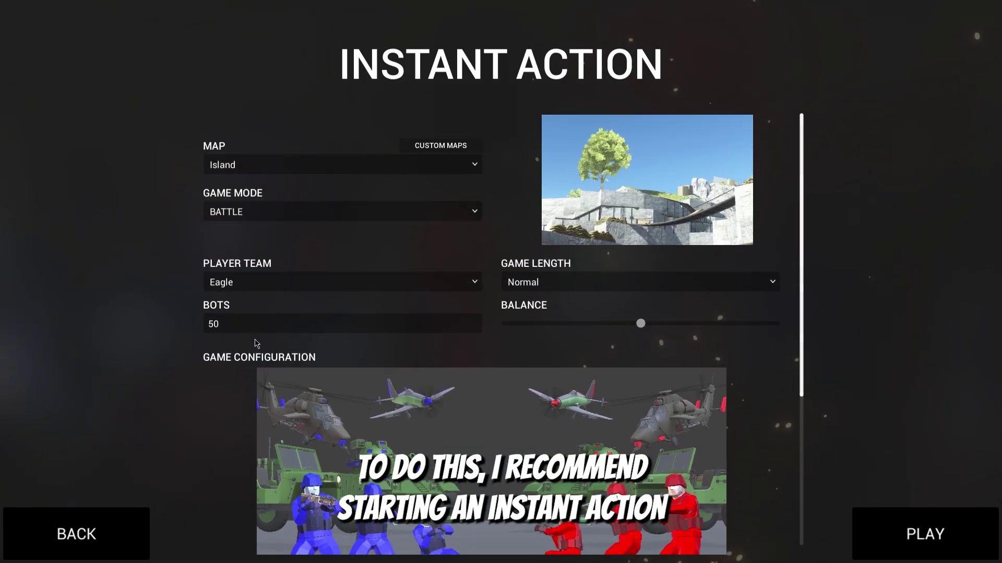
click(241, 326)
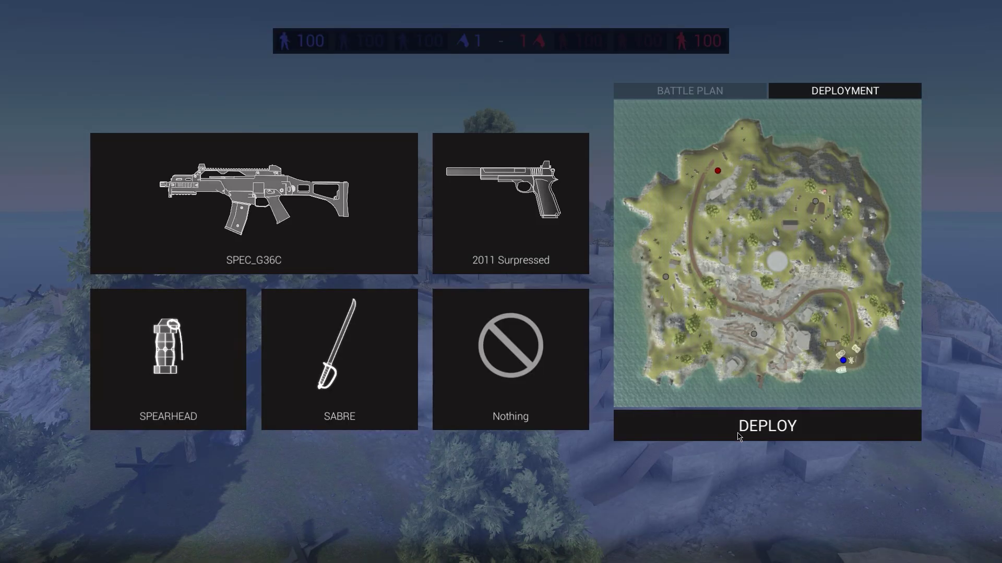
click(739, 437)
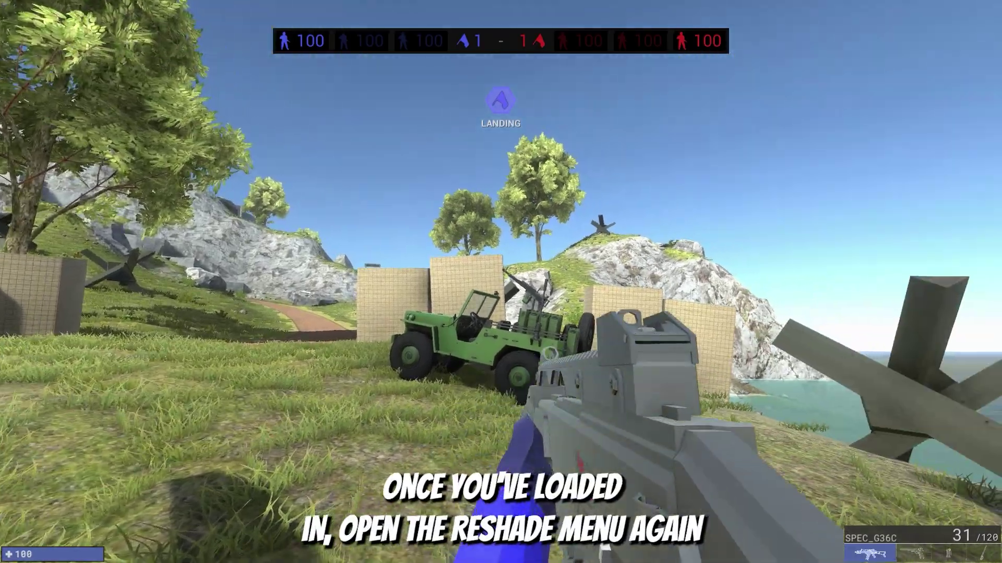
Open the ReShade overlay in the match and switch to the UNcappedRAVENs_Basic_hoidersan_style preset.
key(Home)
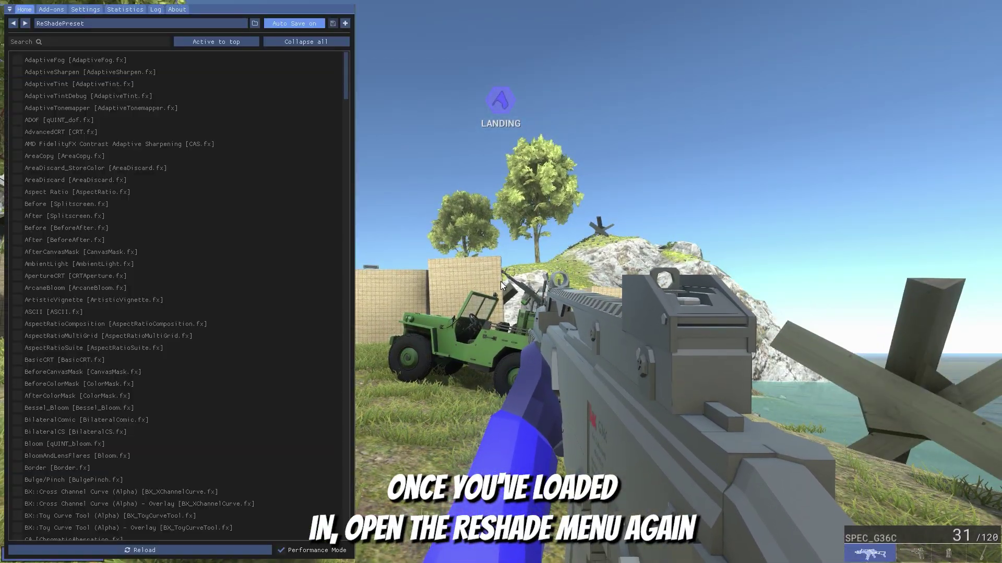
click(27, 25)
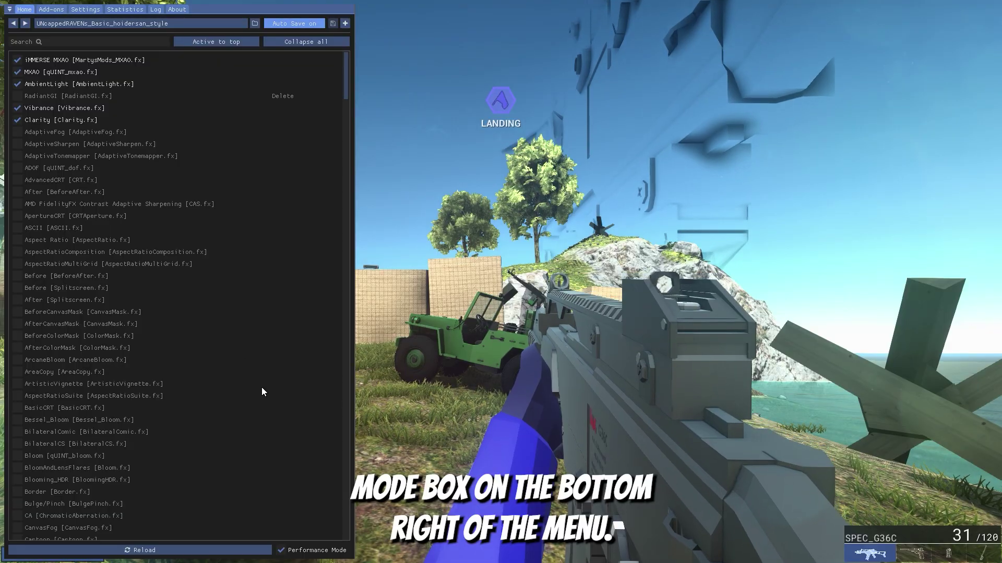
Turn off Performance Mode and examine the preset's shader parameters, including the MXAO settings.
click(306, 549)
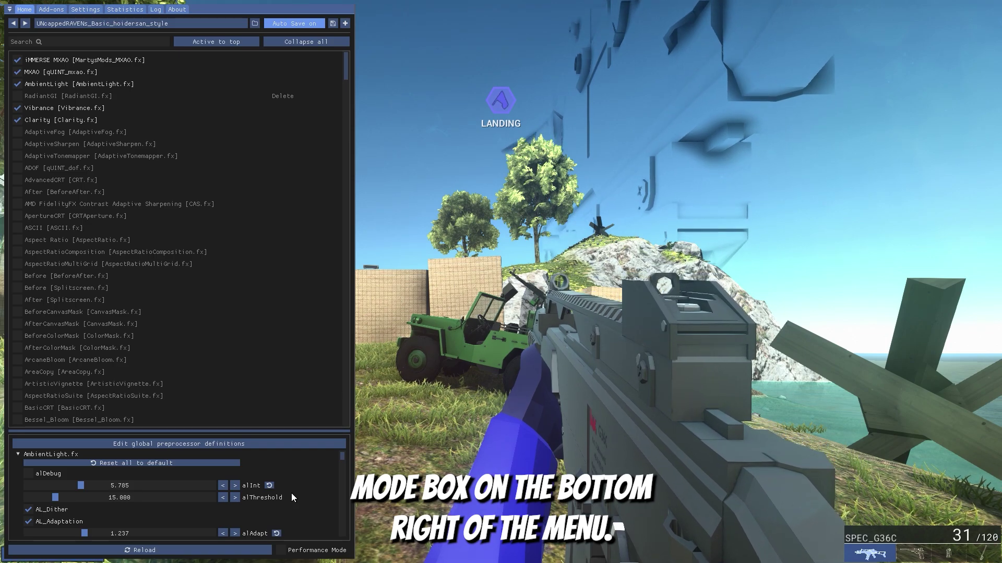
scroll(212, 477, down, 5)
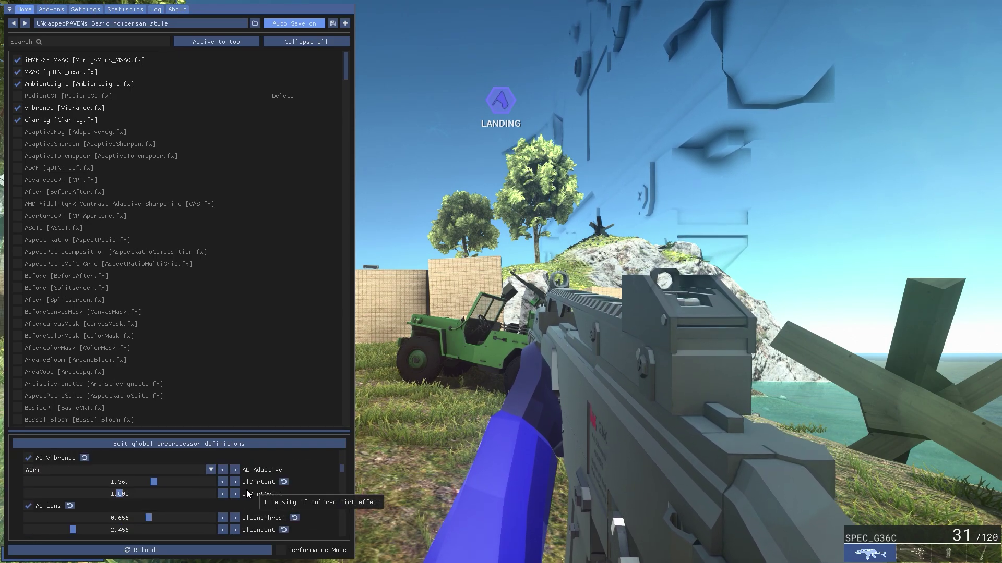
scroll(250, 493, down, 10)
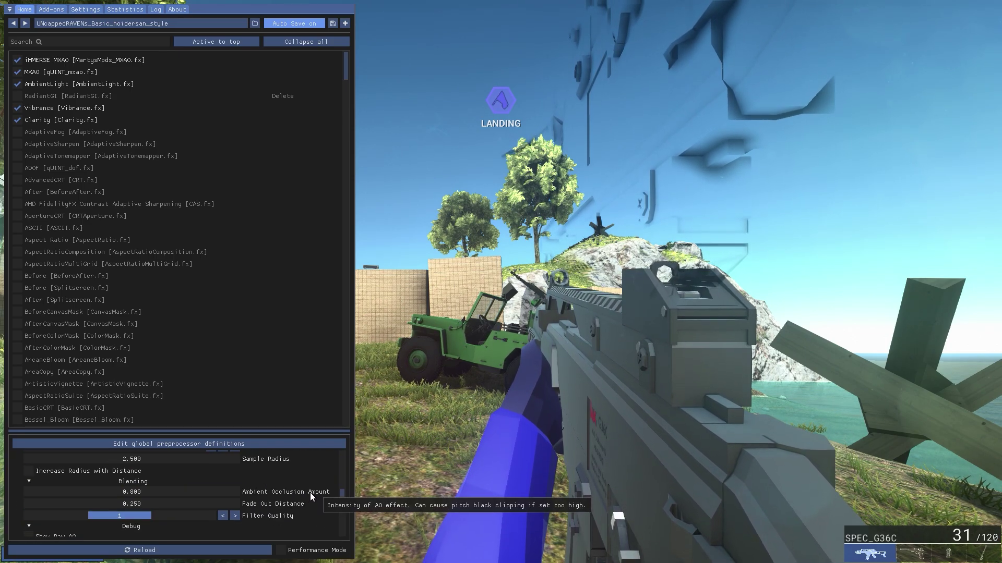
scroll(310, 492, down, 5)
scroll(299, 489, up, 10)
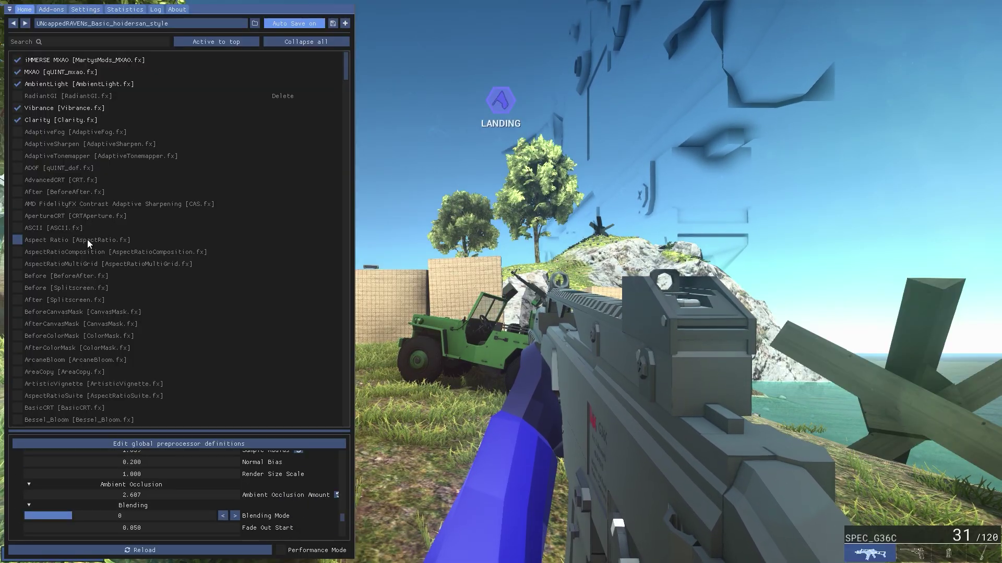
click(68, 73)
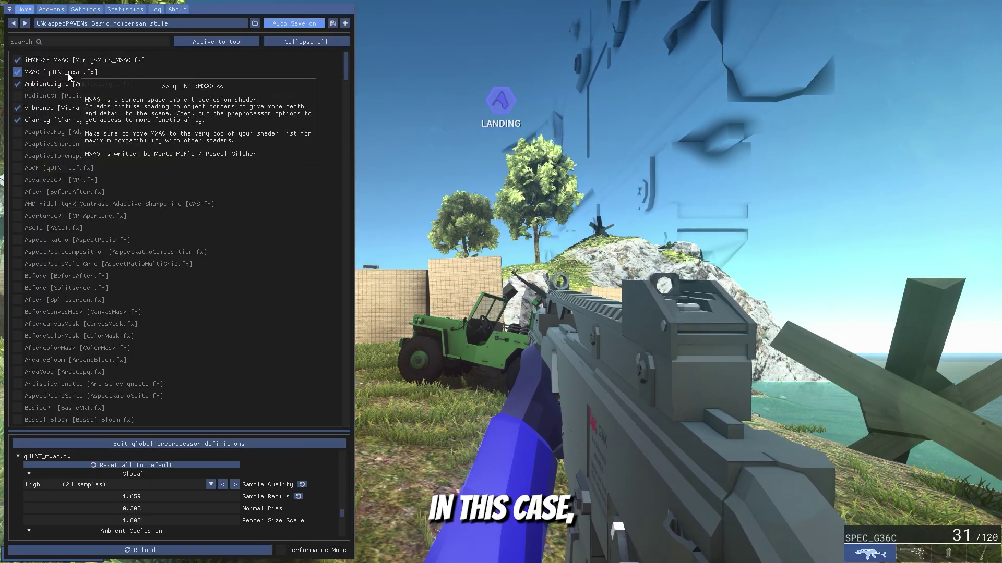
scroll(271, 480, down, 10)
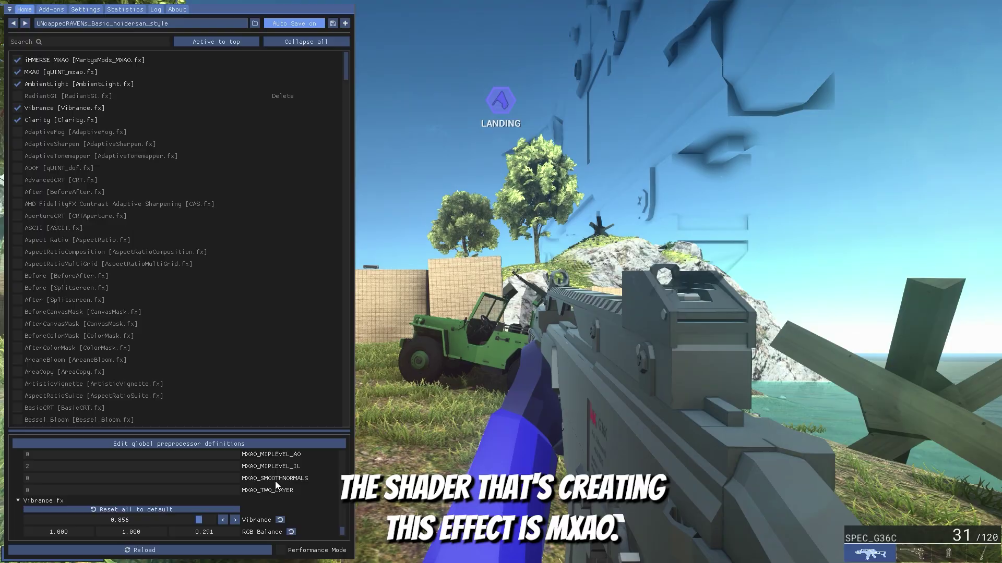
scroll(272, 508, up, 3)
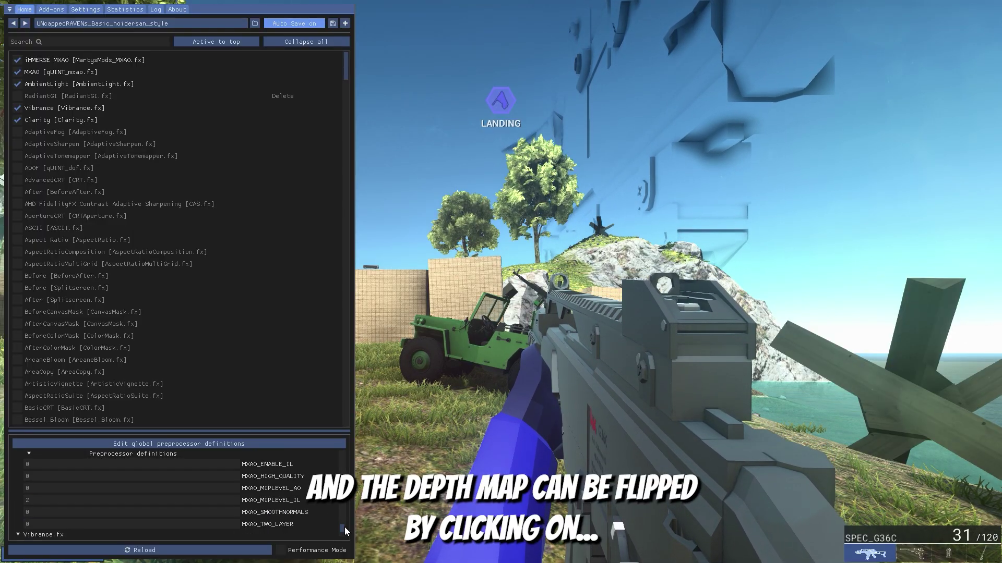
Set RESHADE_DEPTH_INPUT_IS_UPSIDE_DOWN and RESHADE_DEPTH_INPUT_IS_LOGARITHMIC to 1 in the global preprocessor definitions and apply them.
click(180, 444)
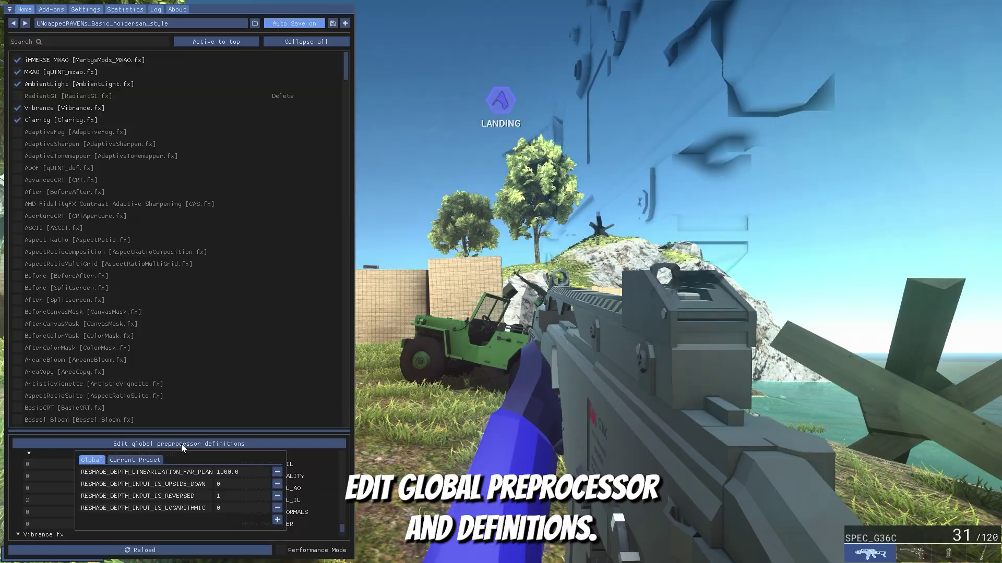
click(237, 480)
key(BackSpace)
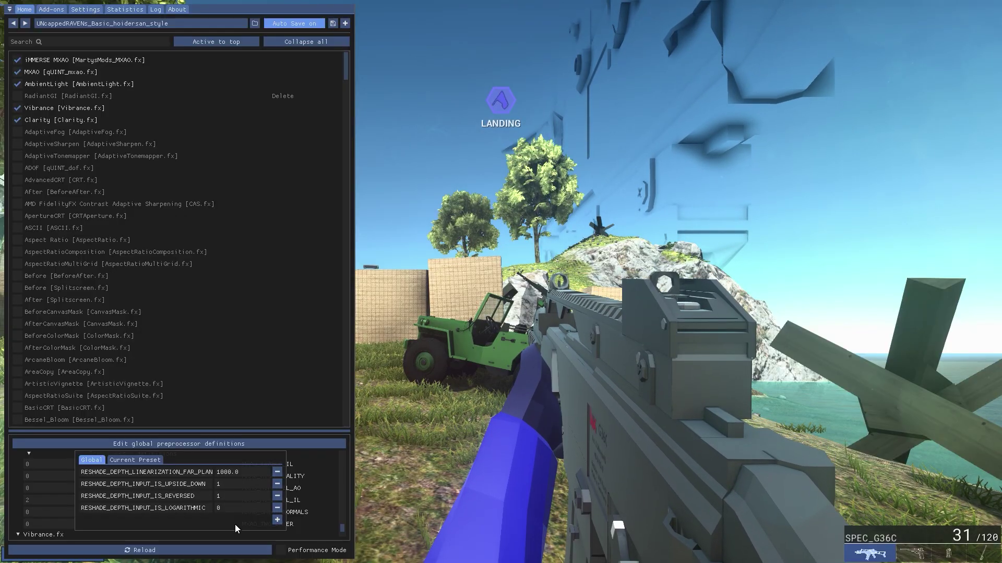
key(BackSpace)
text(1)
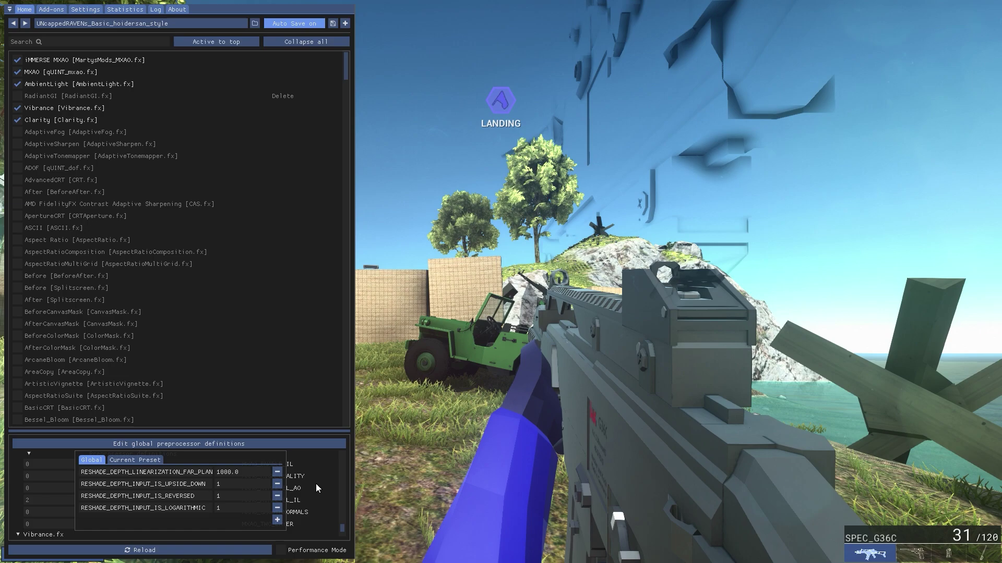
click(320, 459)
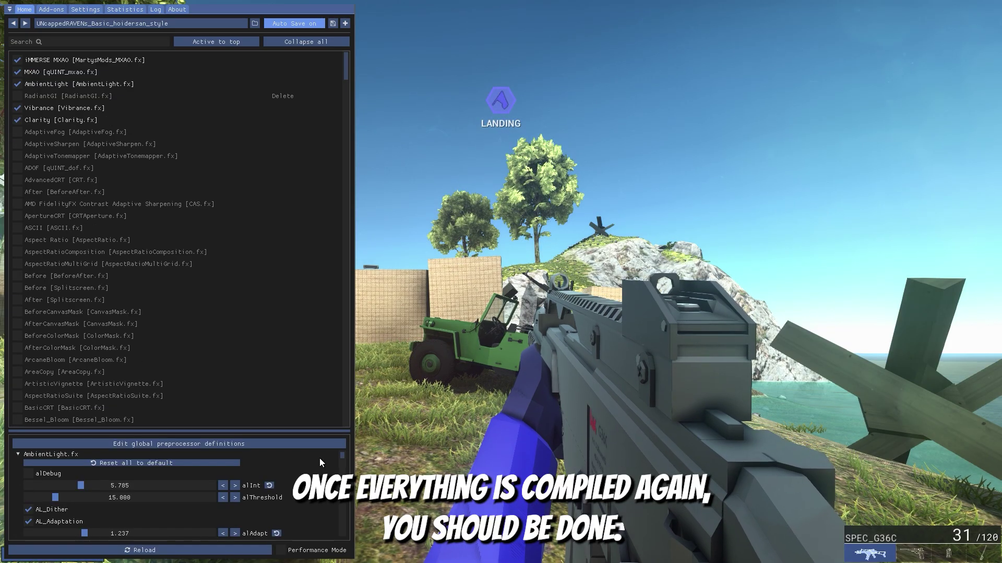
Look through the AmbientLight parameters, and close the ReShade overlay to inspect the preset's look in the game.
scroll(302, 520, down, 3)
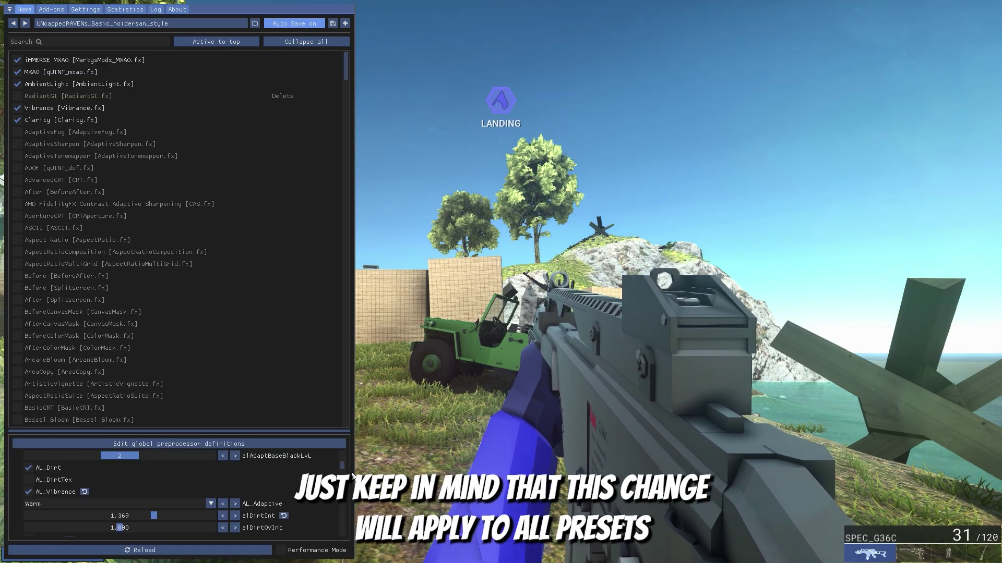
drag(342, 466, 449, 449)
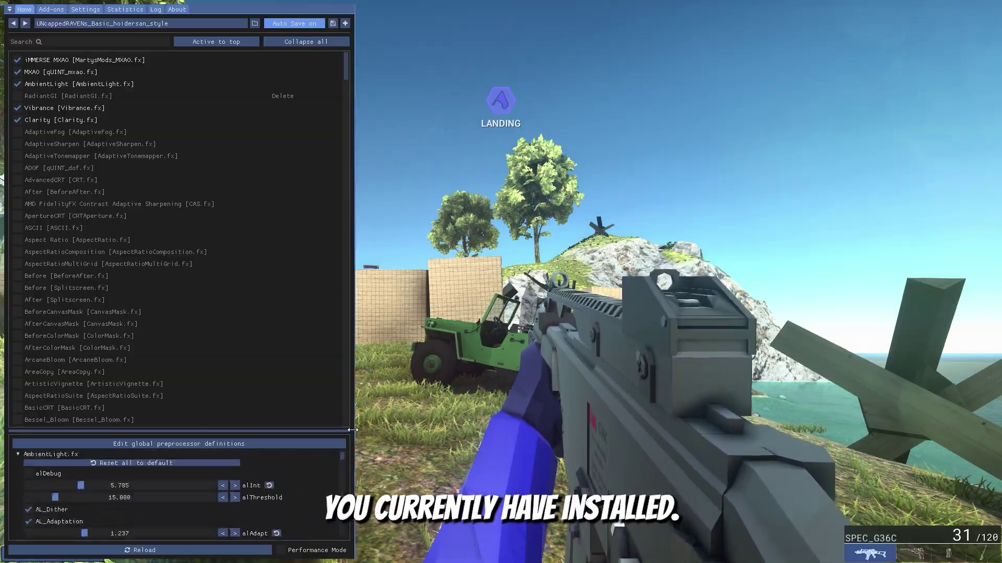
key(Home)
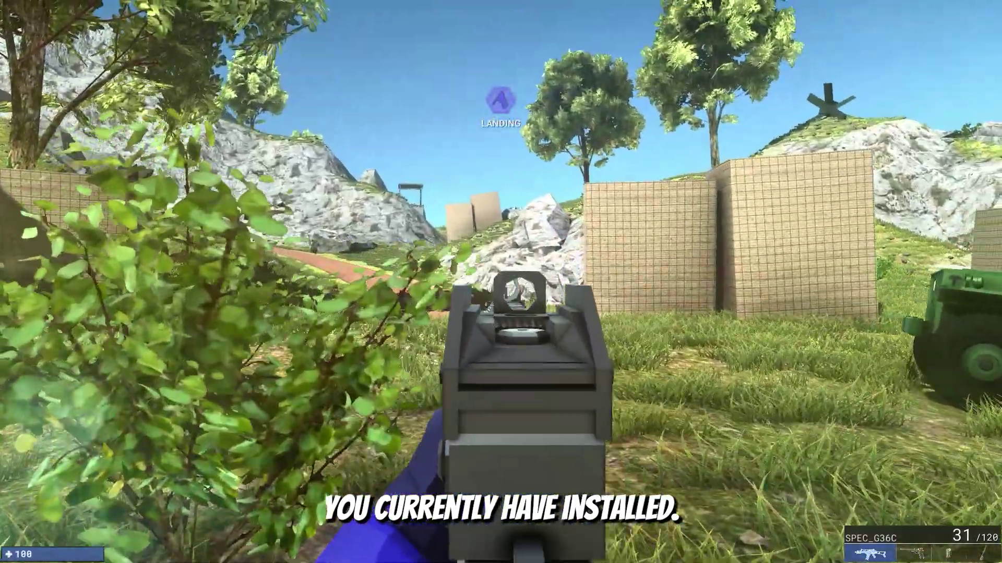
click(501, 282)
click(501, 281)
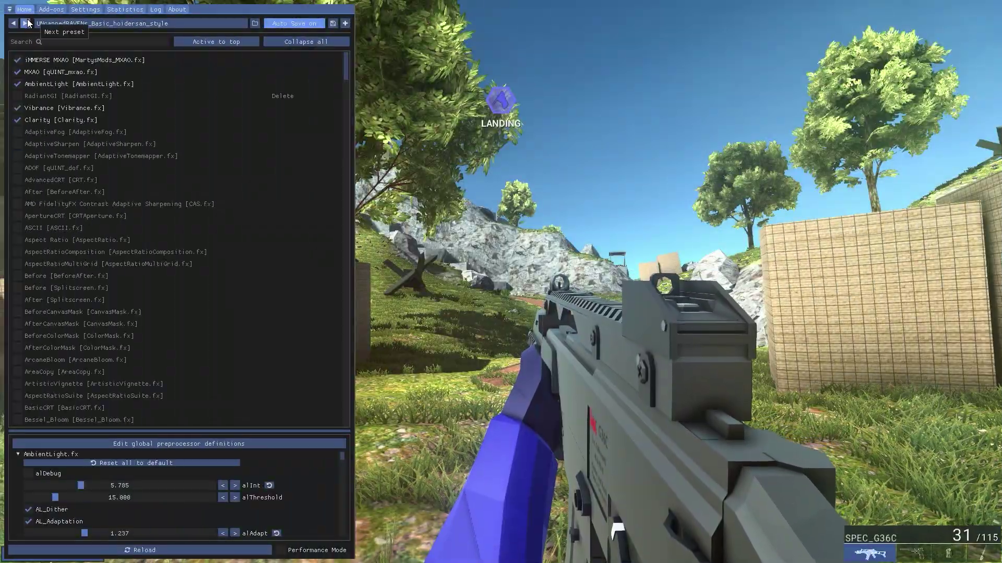
Switch to the UNcappedRAVENs_Classic_Preset_REDUX (1) preset, review its effects and toggle the SSR effect.
click(28, 22)
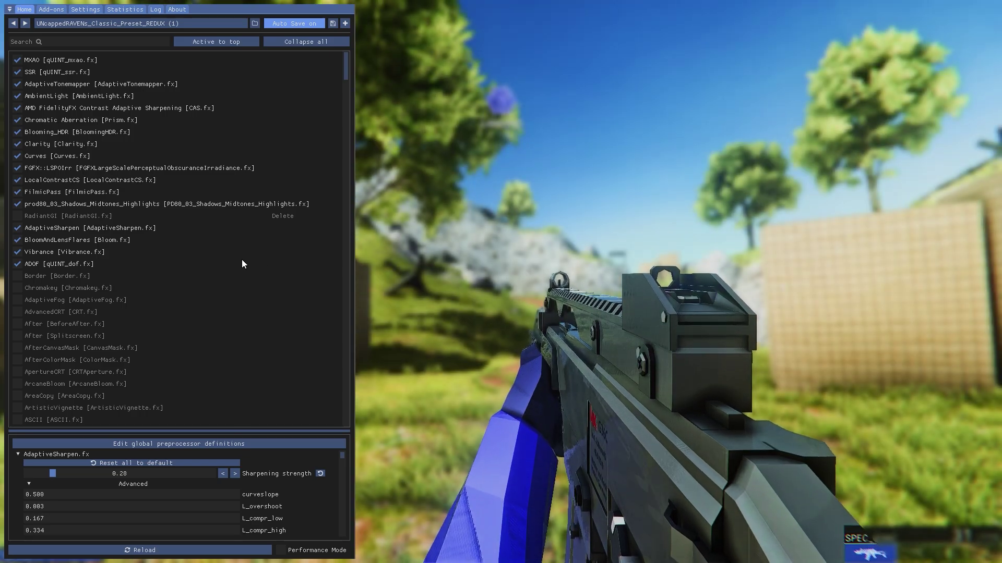
scroll(209, 255, down, 1)
scroll(204, 250, down, 3)
scroll(193, 246, up, 4)
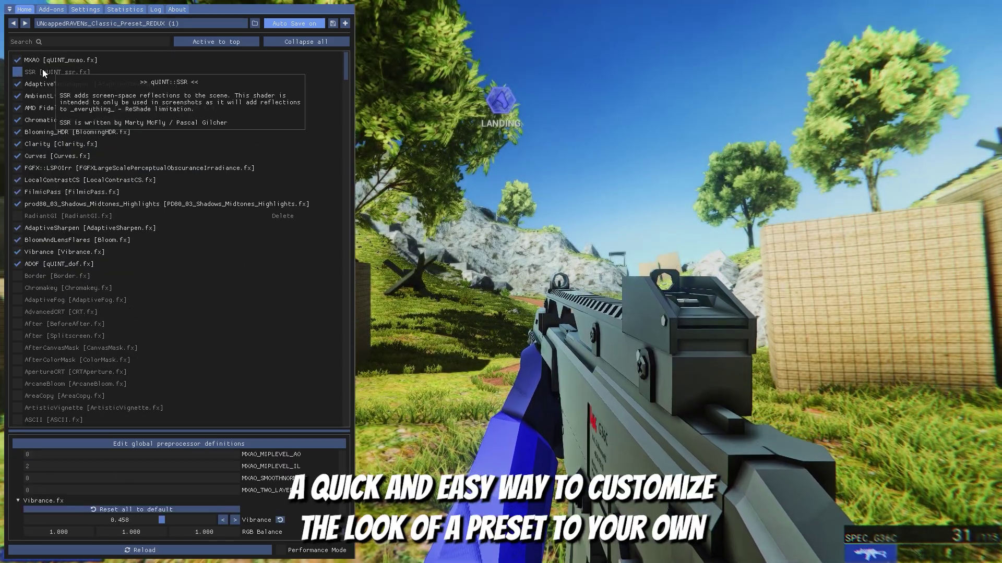
click(42, 71)
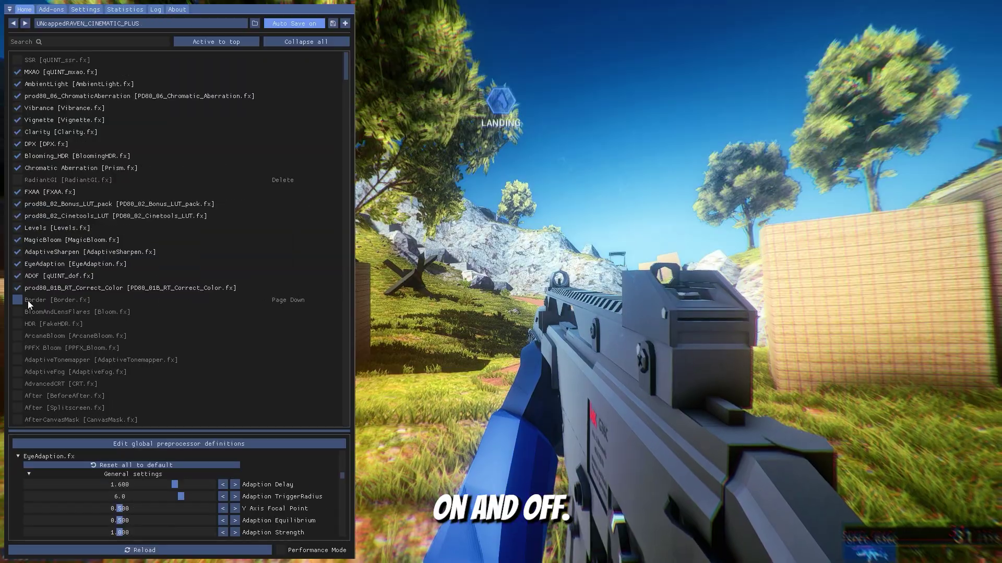
Enable the Border effect in the UNcappedRAVEN_CINEMATIC_PLUS preset and open its toggle key options.
click(18, 300)
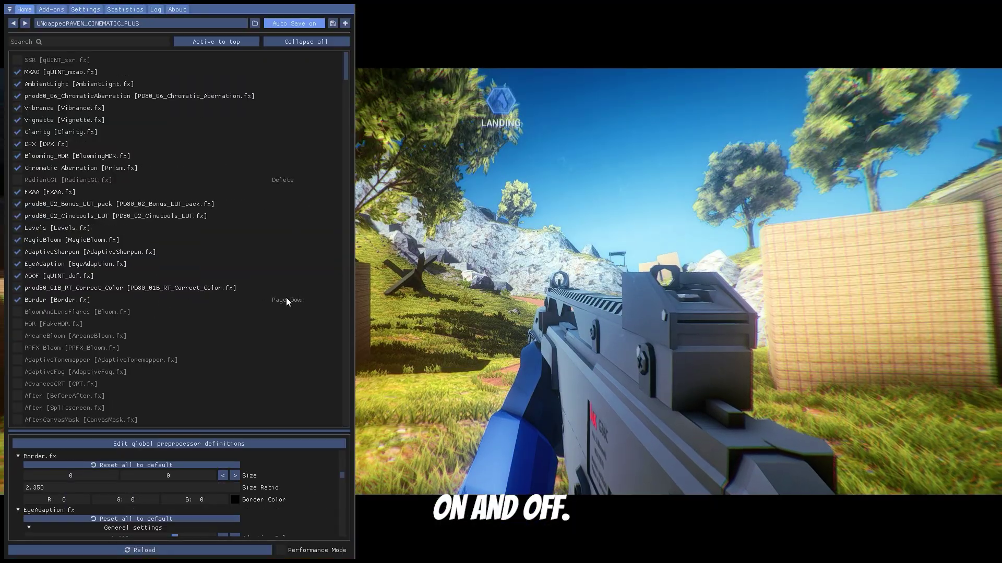
right_click(54, 298)
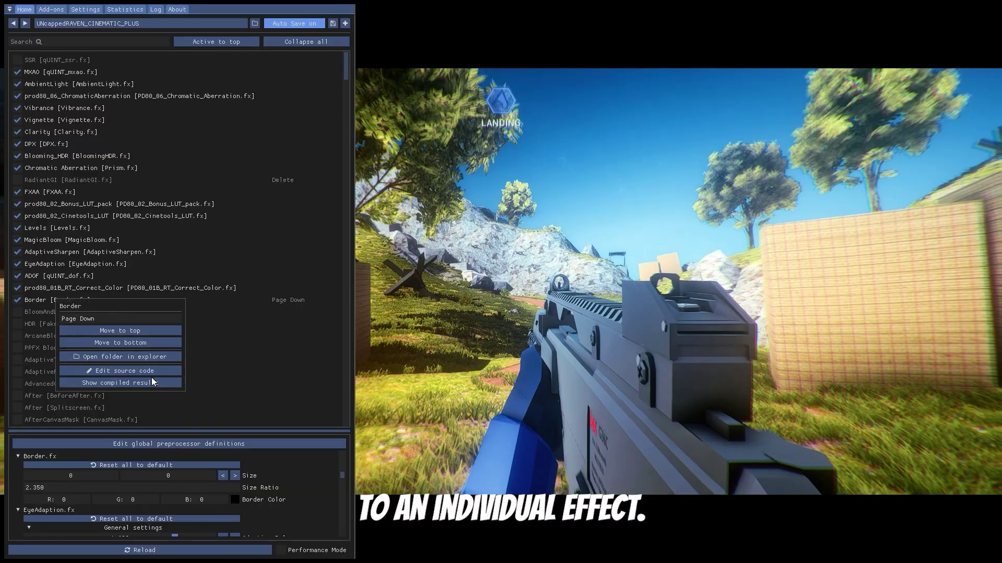